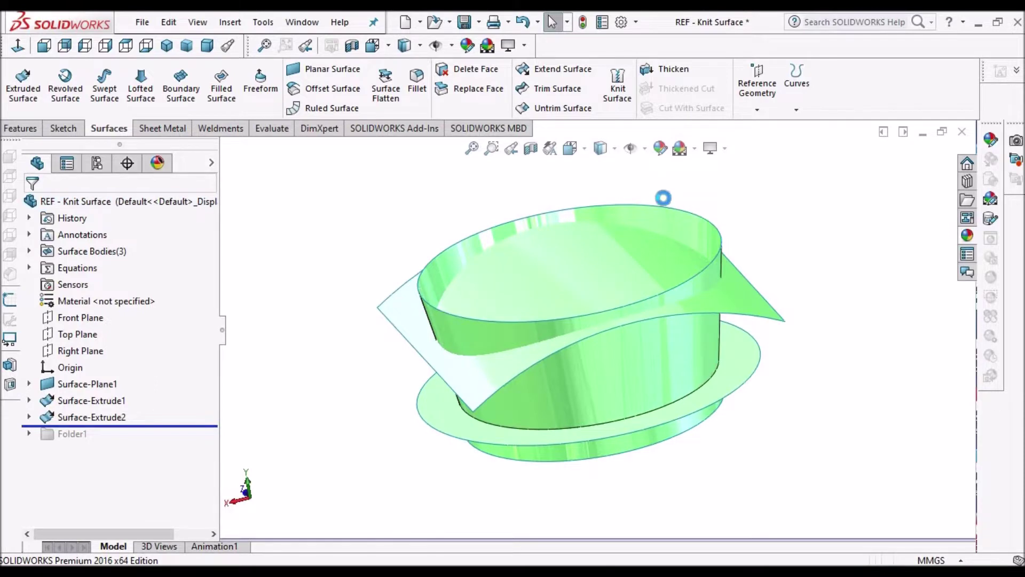
Roll the history forward past Folder1 and trim off the cylinder wall below the circular planar surface, using that plane as the trim tool
{"action": "mouse_move", "coordinate": [609, 191]}
{"action": "middle_mouse_down"}
{"action": "mouse_move", "coordinate": [583, 229]}
{"action": "mouse_move", "coordinate": [600, 298]}
{"action": "mouse_move", "coordinate": [239, 457]}
{"action": "middle_mouse_up"}
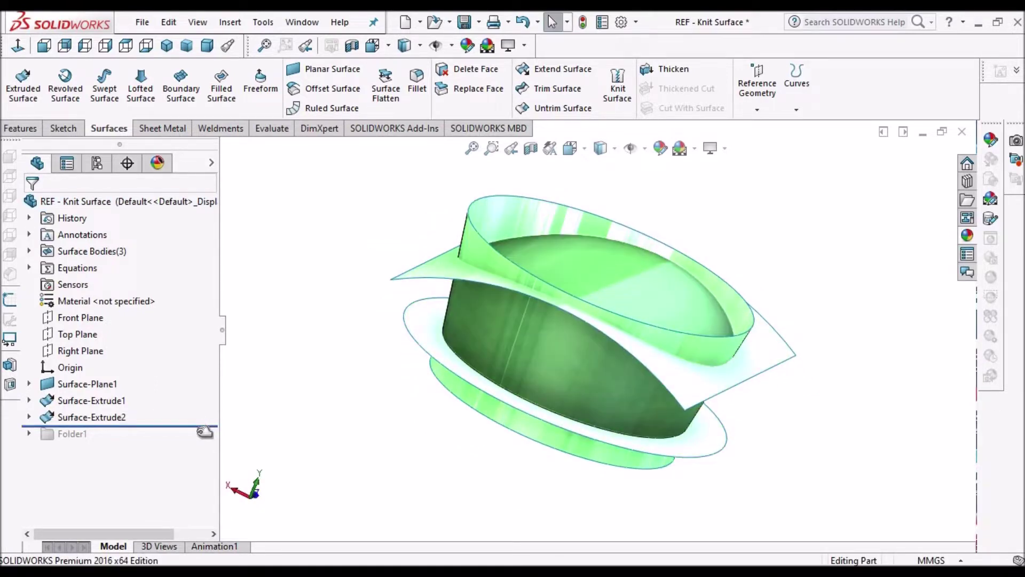
{"action": "left_click_drag", "start_coordinate": [196, 424], "coordinate": [193, 443]}
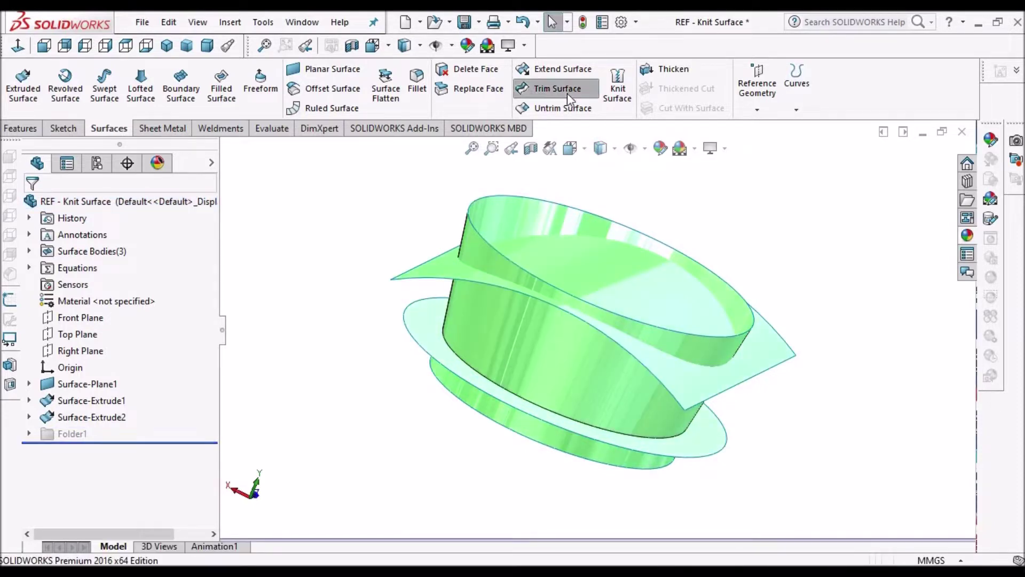
{"action": "left_click", "coordinate": [567, 93]}
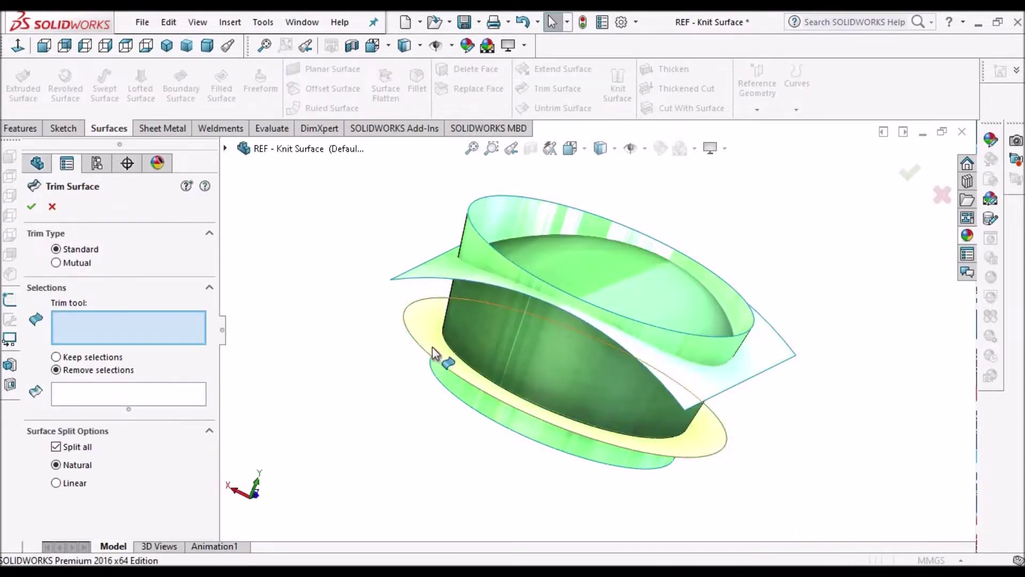
{"action": "left_click", "coordinate": [433, 350]}
{"action": "middle_click_drag", "start_coordinate": [632, 343], "coordinate": [699, 291]}
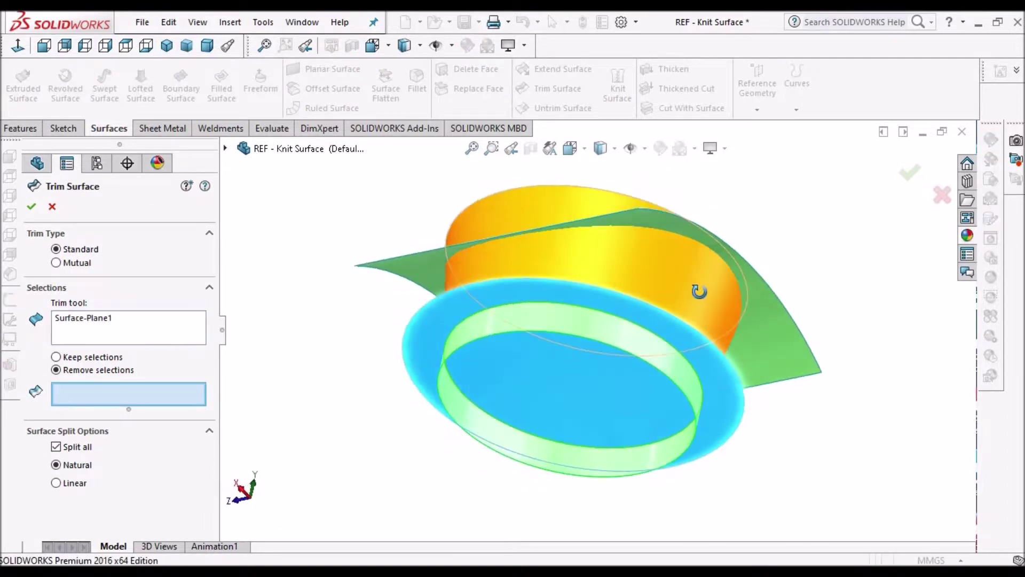
{"action": "left_click", "coordinate": [599, 351]}
{"action": "left_click", "coordinate": [33, 209]}
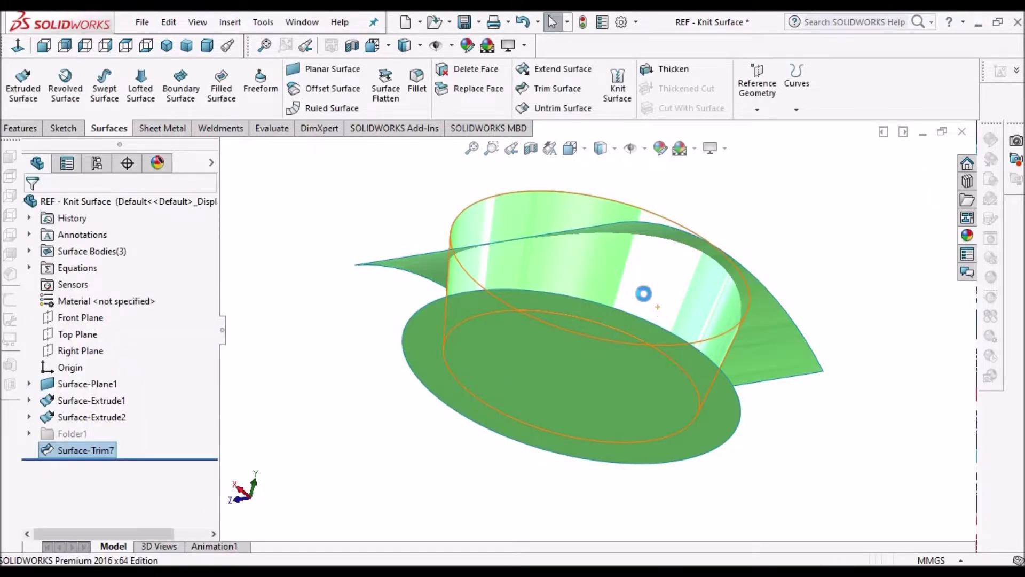
Trim the planar disc's outer ring and the curved sheet's area outside the cylinder, using the cylindrical wall as the trim tool
{"action": "left_click", "coordinate": [555, 96]}
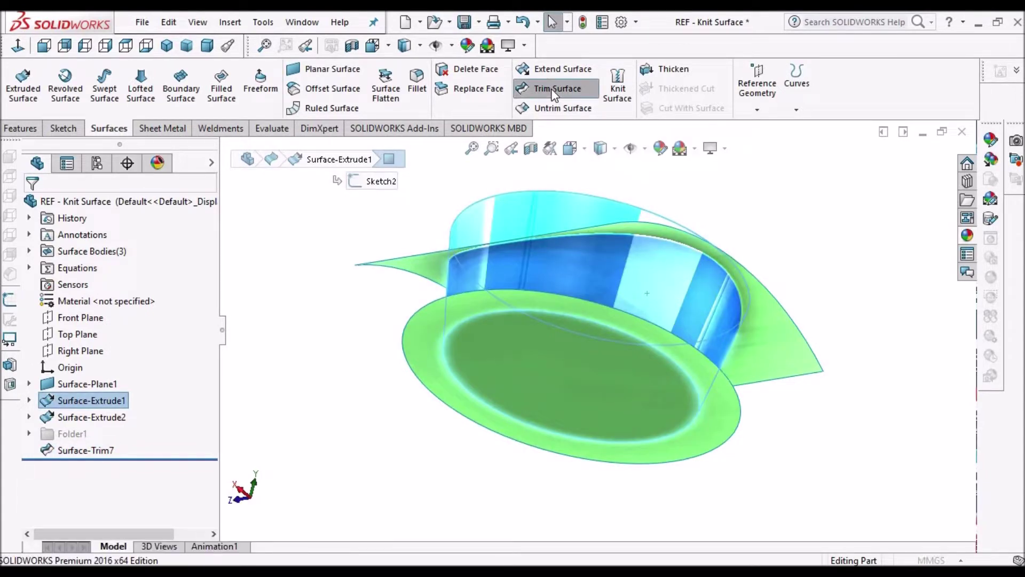
{"action": "left_click", "coordinate": [554, 90]}
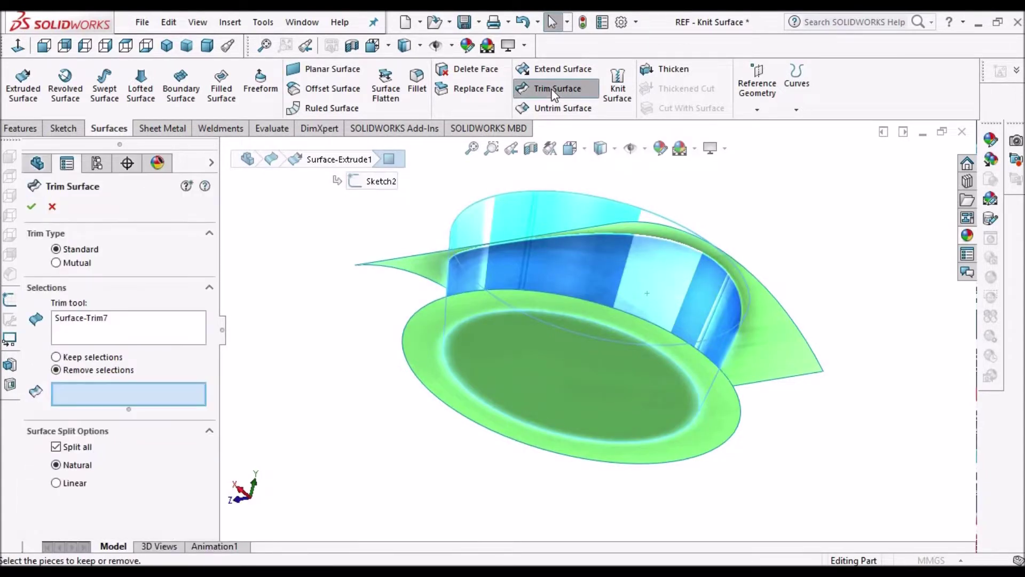
{"action": "left_click", "coordinate": [476, 299]}
{"action": "left_click", "coordinate": [787, 345]}
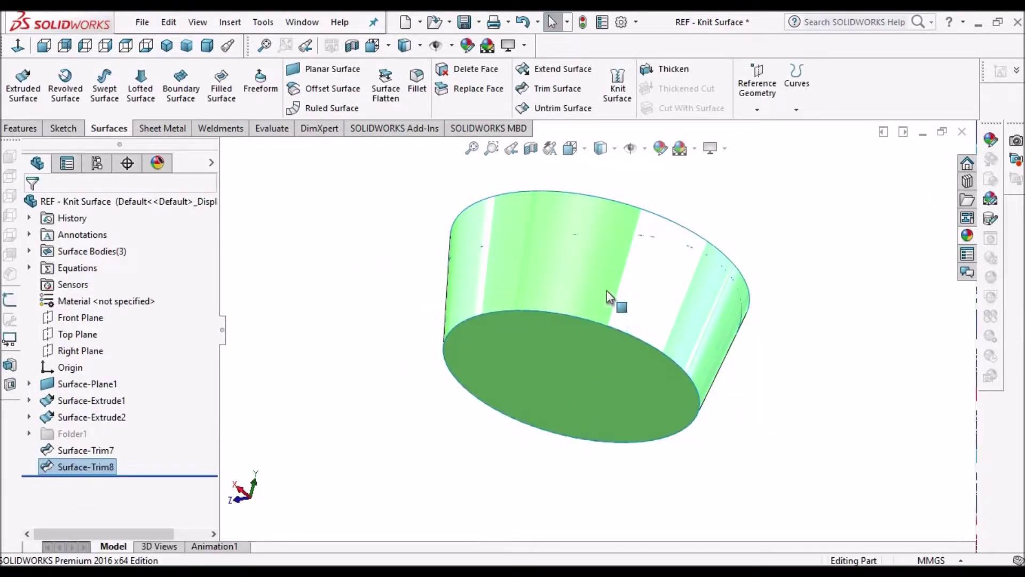
Trim off the cylinder wall above the curved sheet, using the curved sheet as the trim tool
{"action": "middle_click_drag", "start_coordinate": [585, 360], "coordinate": [614, 270]}
{"action": "left_click", "coordinate": [613, 264]}
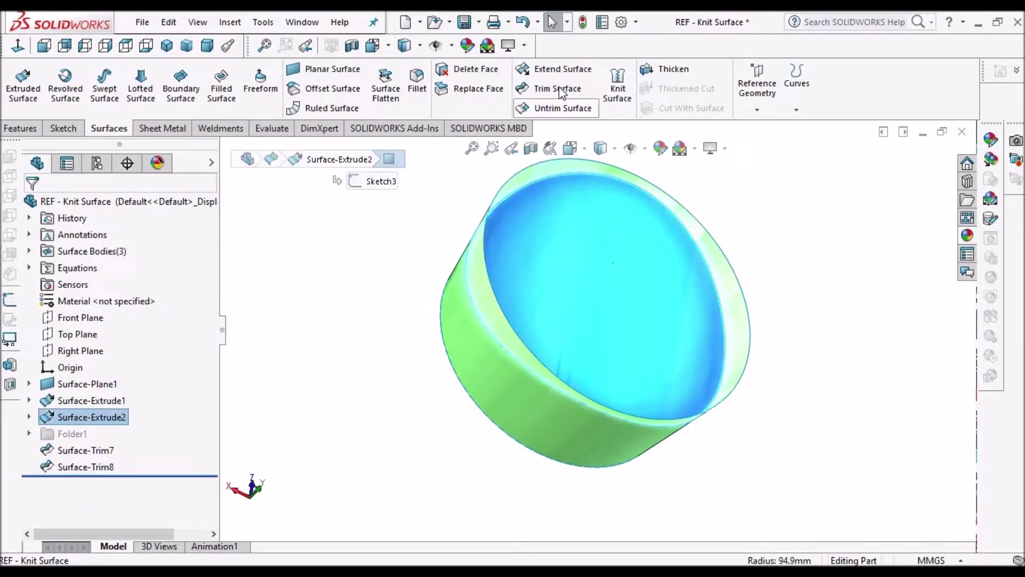
{"action": "key", "text": "Return"}
{"action": "left_click", "coordinate": [736, 322]}
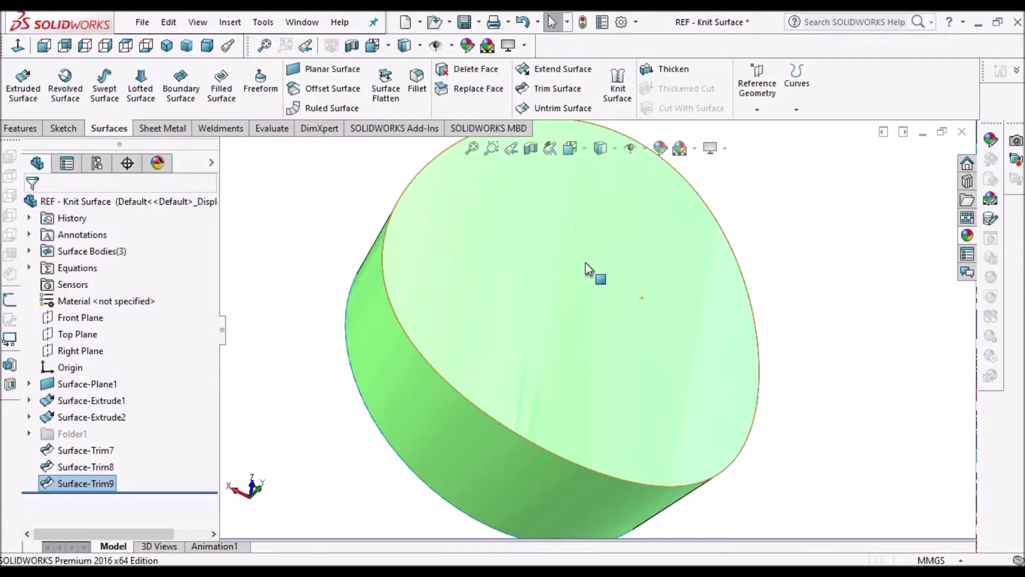
Examine the trimmed shape from several sides and in a Front Plane section view, and list its surface bodies
{"action": "middle_click_drag", "start_coordinate": [585, 262], "coordinate": [534, 212]}
{"action": "scroll", "coordinate": [534, 212], "scroll_direction": "up", "scroll_amount": 3}
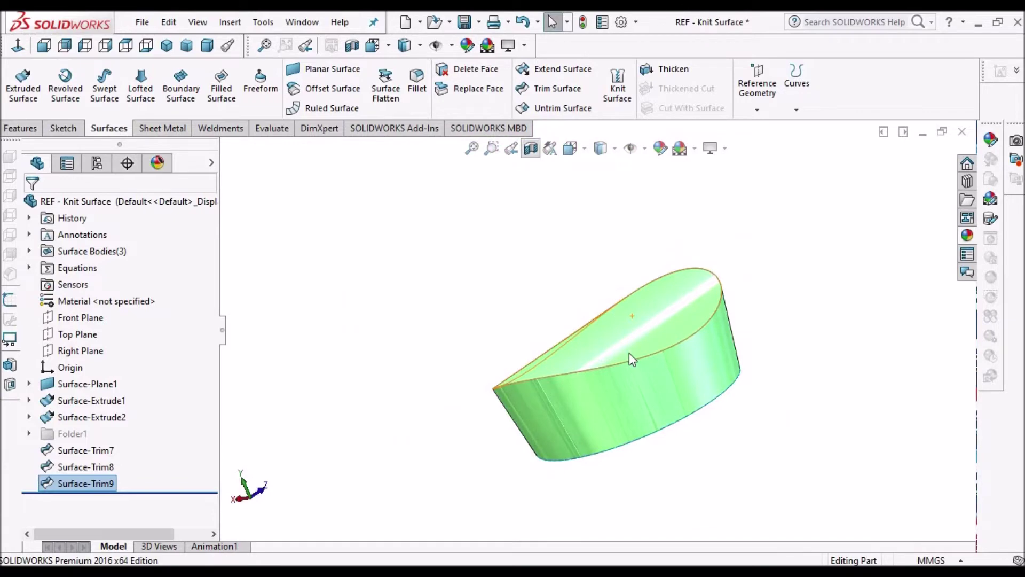
{"action": "middle_click_drag", "start_coordinate": [703, 348], "coordinate": [628, 387]}
{"action": "scroll", "coordinate": [626, 384], "scroll_direction": "down", "scroll_amount": 4}
{"action": "middle_click_drag", "start_coordinate": [664, 418], "coordinate": [621, 392]}
{"action": "scroll", "coordinate": [621, 393], "scroll_direction": "up", "scroll_amount": 2}
{"action": "left_click", "coordinate": [53, 207]}
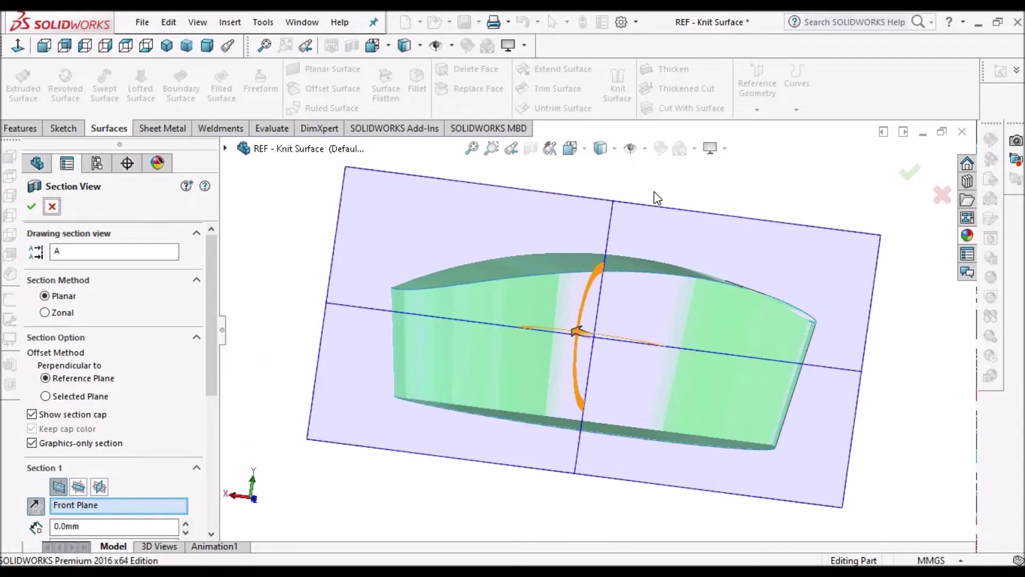
{"action": "middle_click_drag", "start_coordinate": [634, 265], "coordinate": [445, 317]}
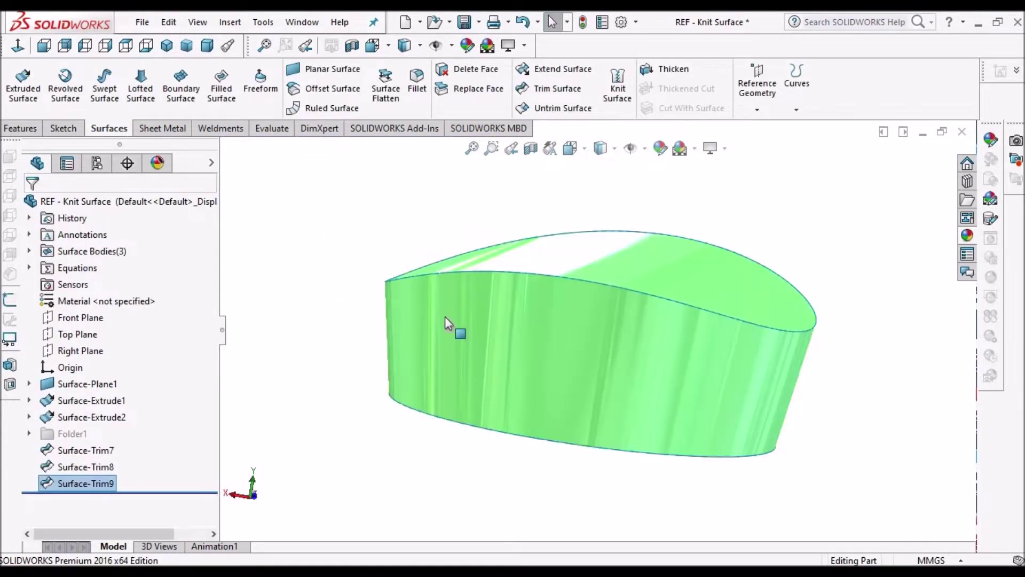
{"action": "left_click", "coordinate": [29, 251]}
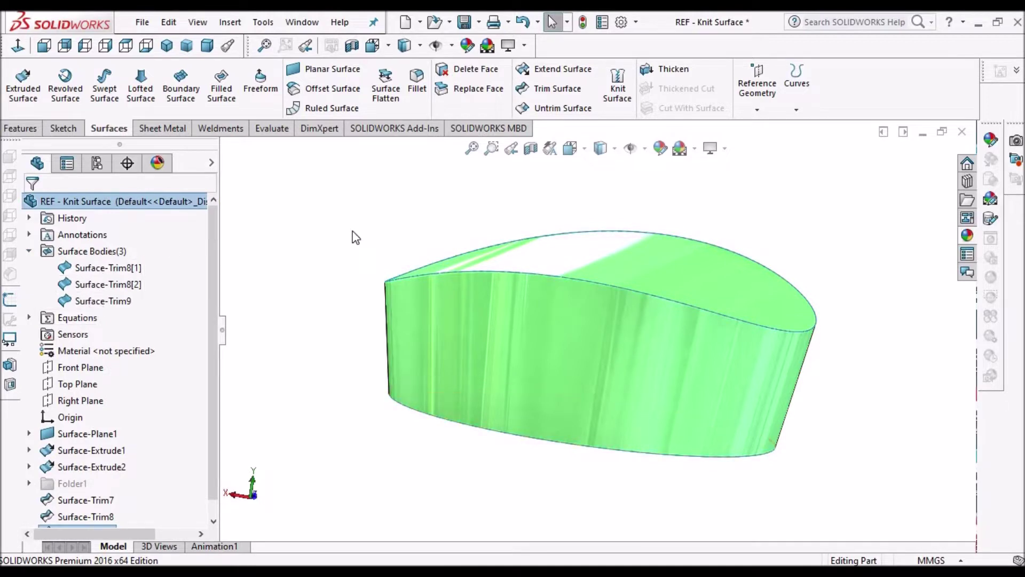
Knit the curved top, the cylindrical side wall and the flat bottom into one surface body
{"action": "left_click", "coordinate": [618, 91]}
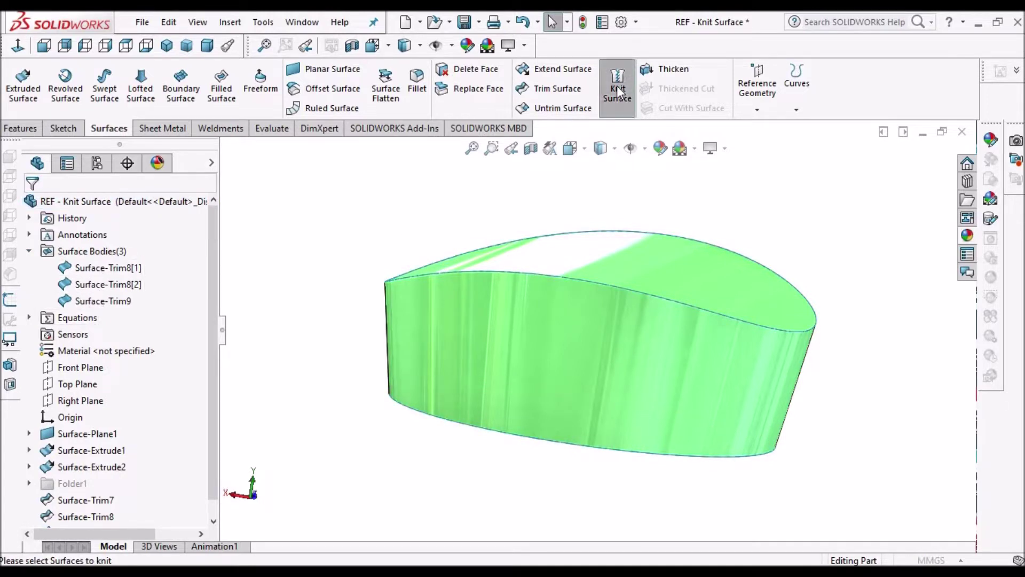
{"action": "left_click", "coordinate": [637, 273]}
{"action": "left_click", "coordinate": [668, 375]}
{"action": "middle_click_drag", "start_coordinate": [671, 377], "coordinate": [685, 176]}
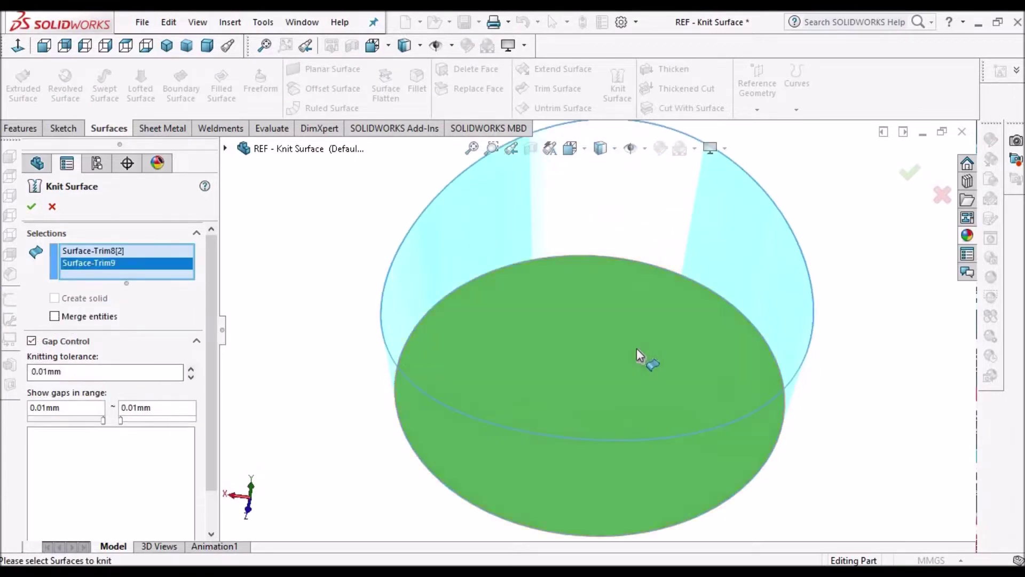
{"action": "left_click", "coordinate": [636, 349]}
{"action": "scroll", "coordinate": [637, 349], "scroll_direction": "up", "scroll_amount": 3}
{"action": "middle_click_drag", "start_coordinate": [670, 351], "coordinate": [659, 449]}
{"action": "scroll", "coordinate": [642, 286], "scroll_direction": "down", "scroll_amount": 2}
{"action": "middle_click_drag", "start_coordinate": [625, 333], "coordinate": [632, 353]}
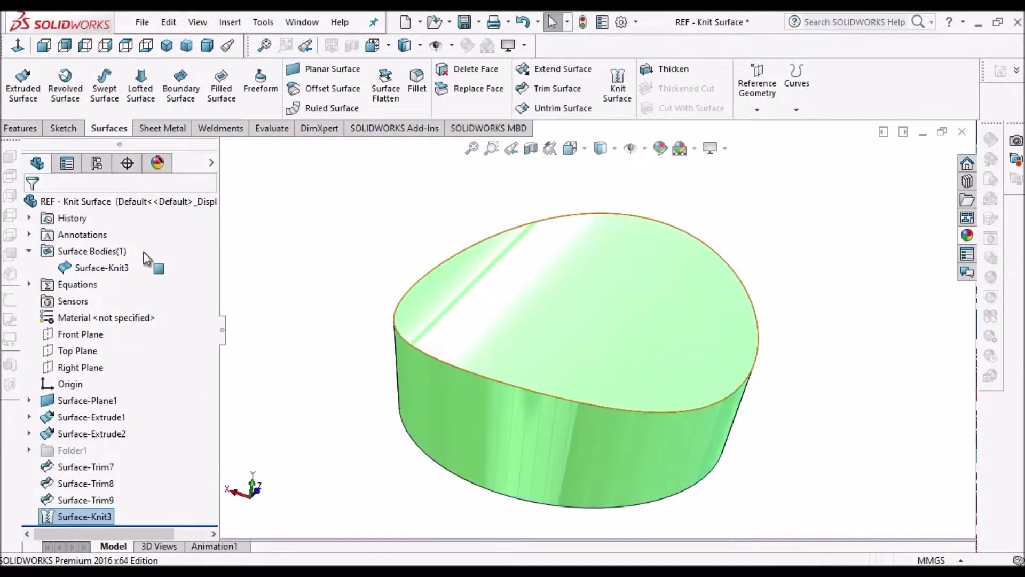
Highlight the knitted surface body and examine its interior in a Front Plane section view
{"action": "left_click", "coordinate": [80, 267]}
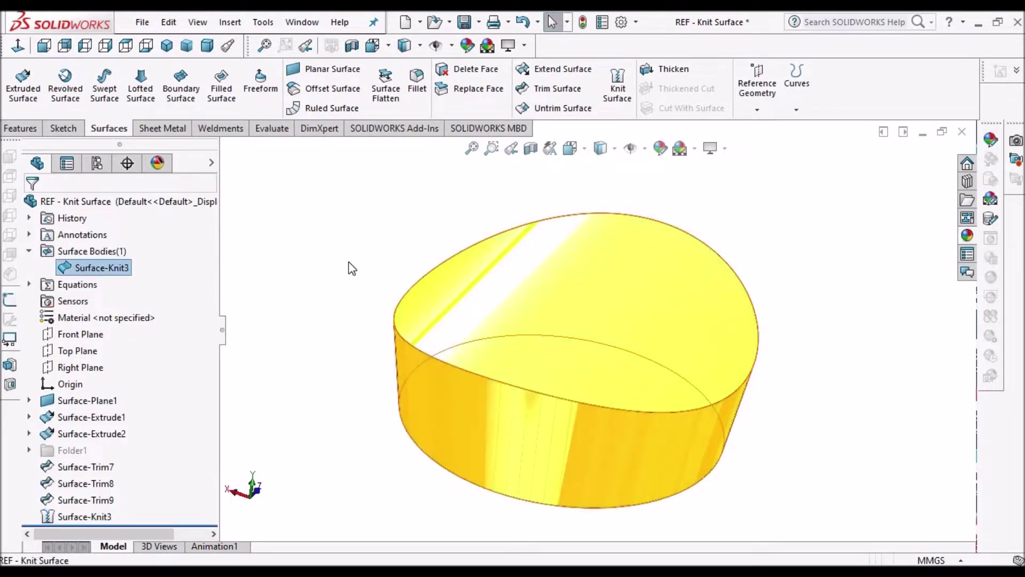
{"action": "left_click", "coordinate": [530, 150]}
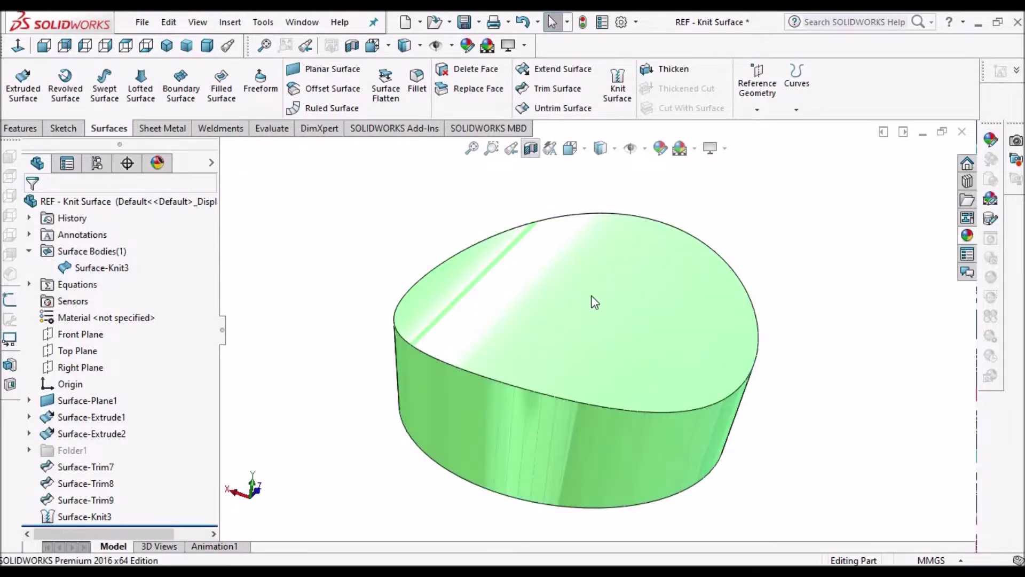
{"action": "middle_click_drag", "start_coordinate": [566, 339], "coordinate": [438, 299]}
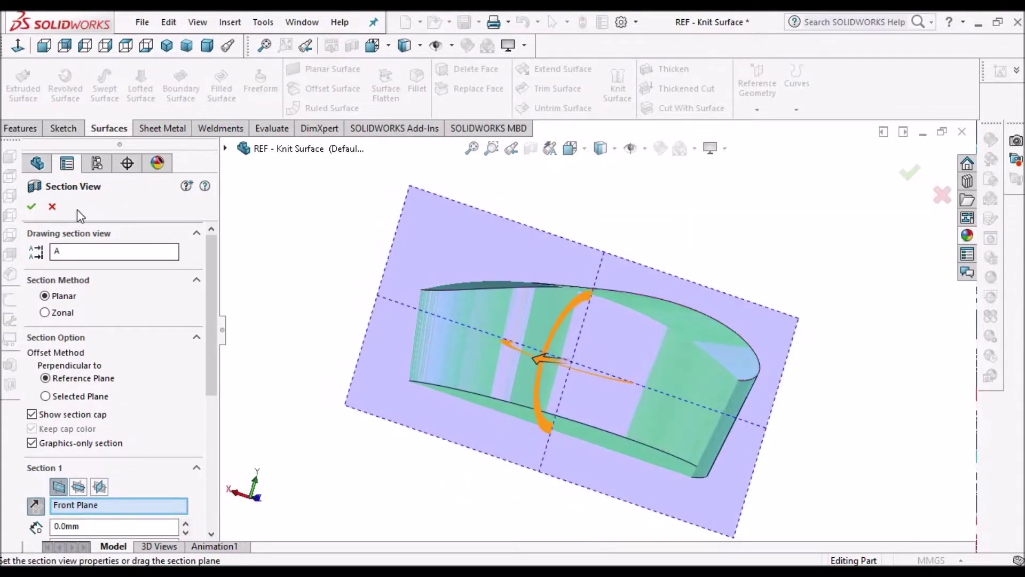
{"action": "left_click", "coordinate": [52, 206]}
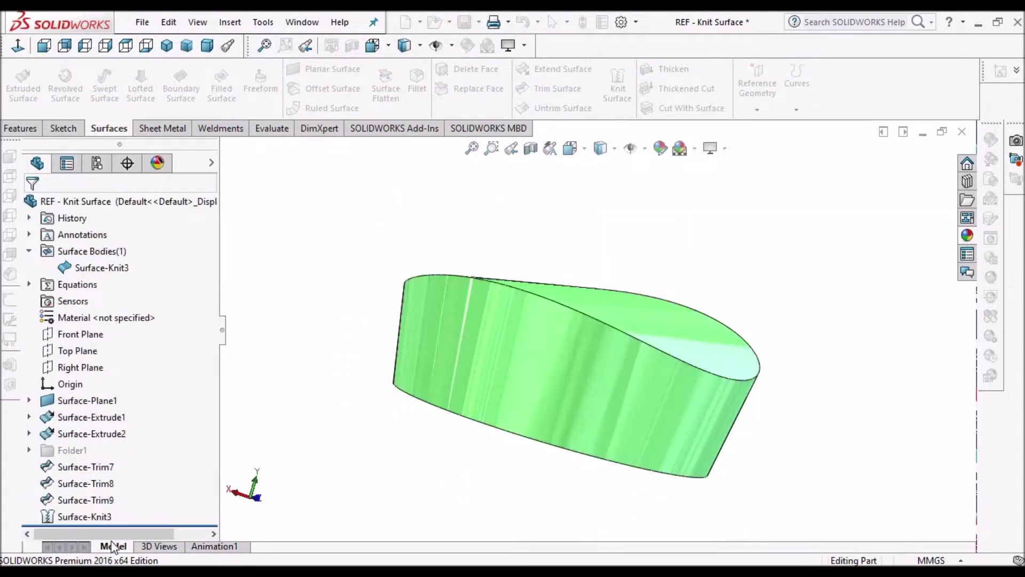
Edit the Surface-Knit3 feature to create a solid and merge entities
{"action": "right_click", "coordinate": [80, 516]}
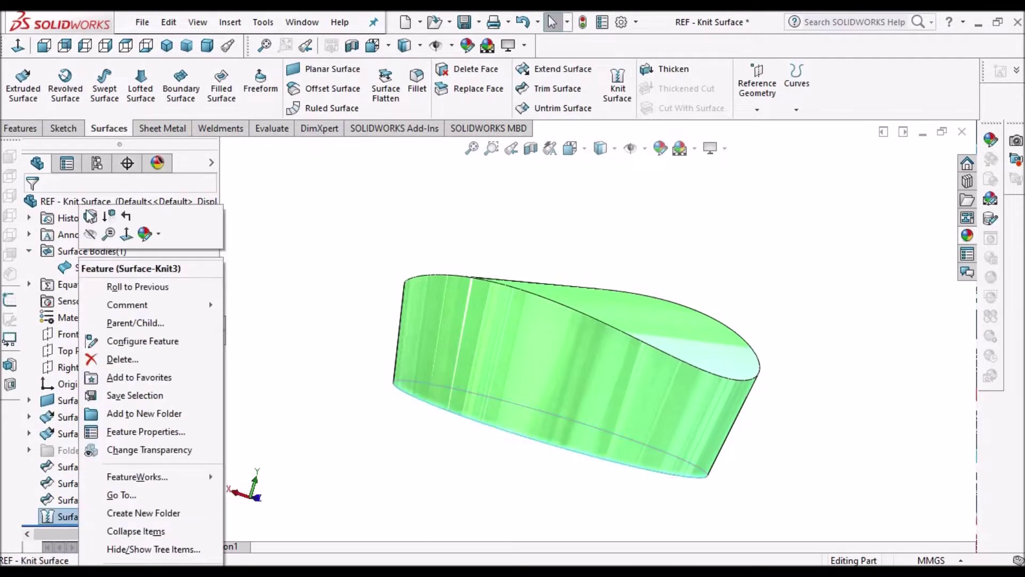
{"action": "left_click", "coordinate": [90, 217]}
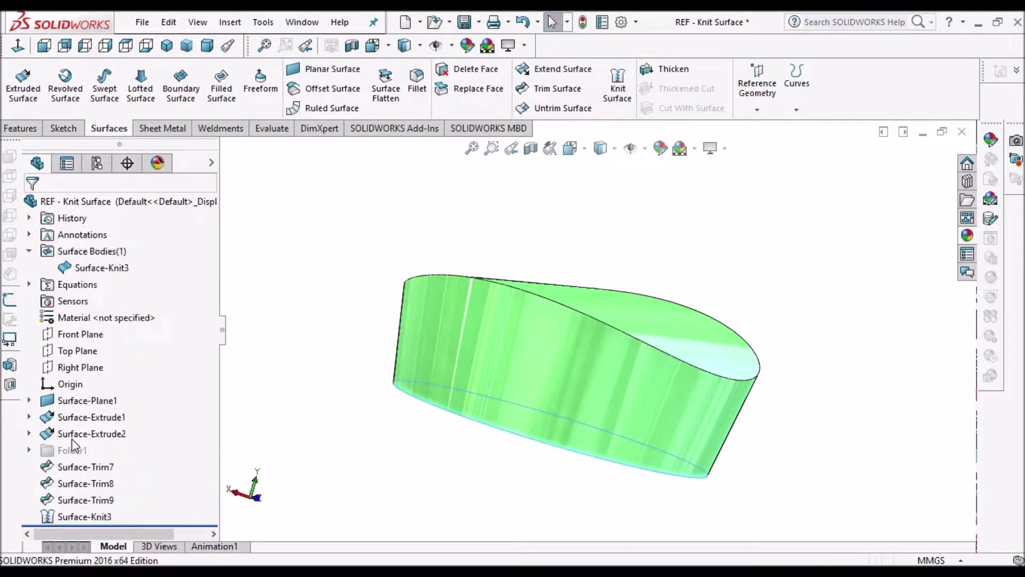
{"action": "left_click_drag", "start_coordinate": [210, 442], "coordinate": [215, 473]}
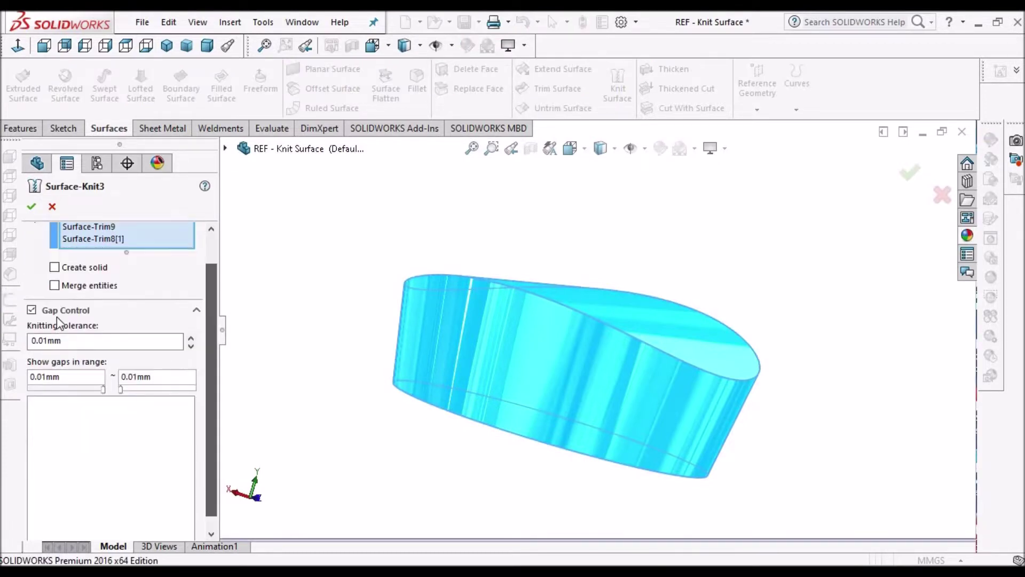
{"action": "left_click", "coordinate": [55, 267]}
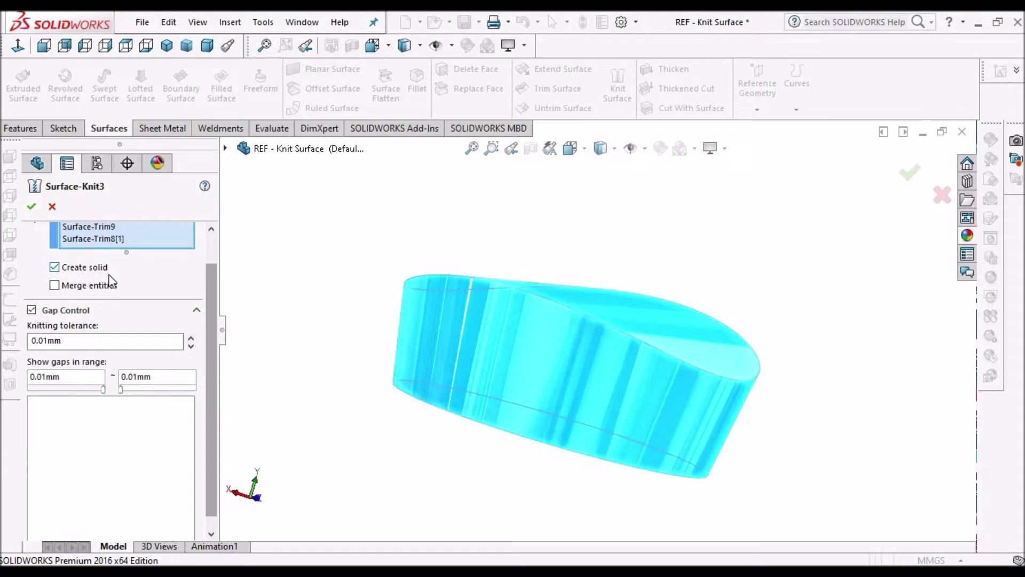
{"action": "left_click", "coordinate": [54, 286]}
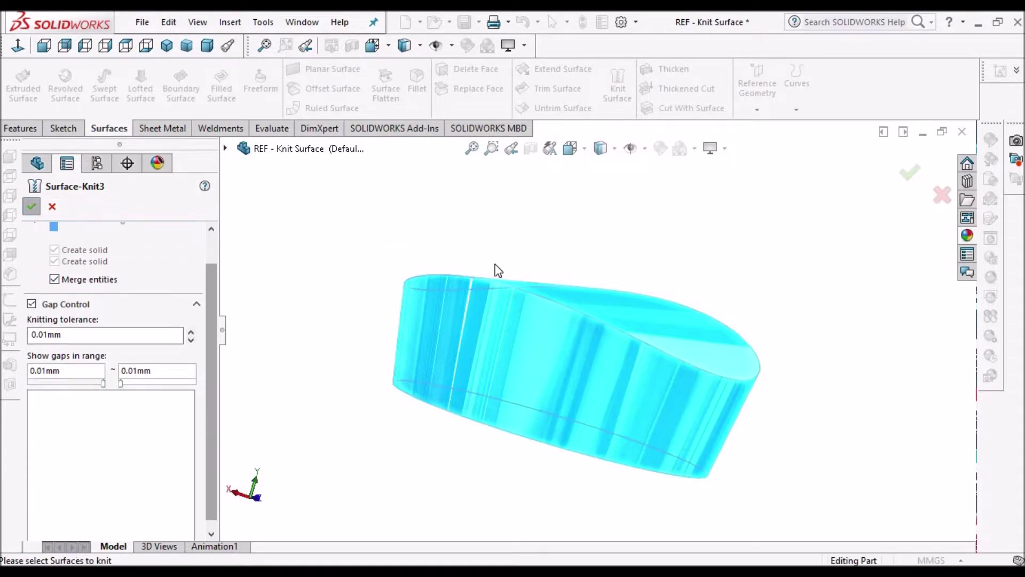
Examine the interior of the solid body in a Front Plane section view, then close the section view
{"action": "left_click", "coordinate": [532, 149]}
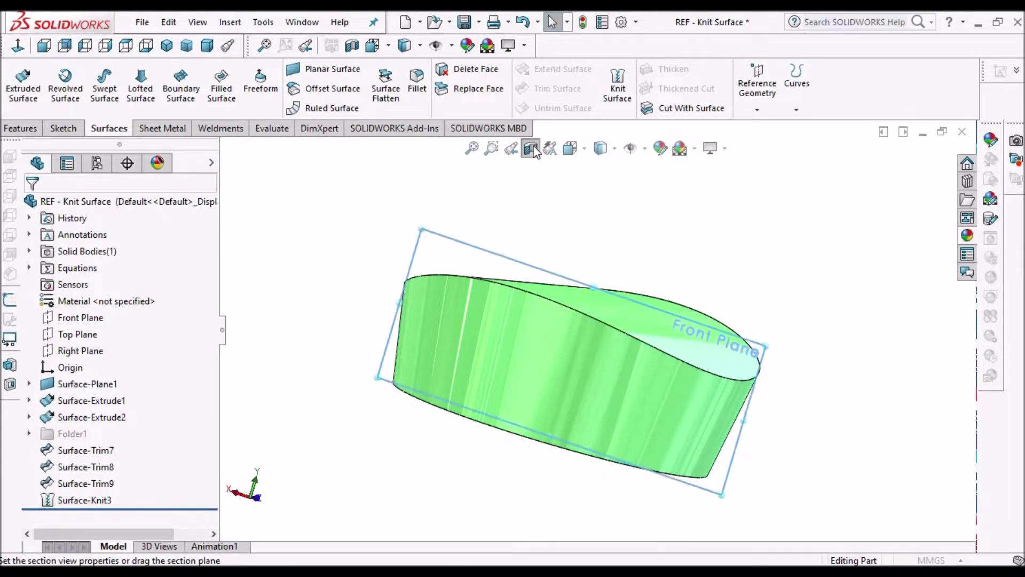
{"action": "middle_click_drag", "start_coordinate": [676, 303], "coordinate": [672, 431]}
{"action": "key", "text": "Escape"}
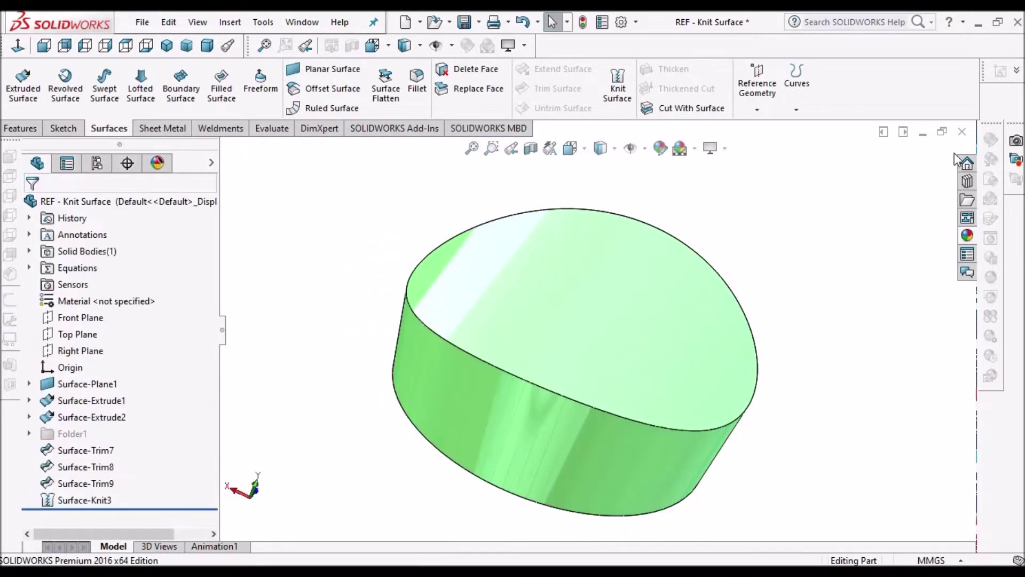
Close the REF - Knit Surface part and save all modified documents
{"action": "left_click", "coordinate": [964, 132]}
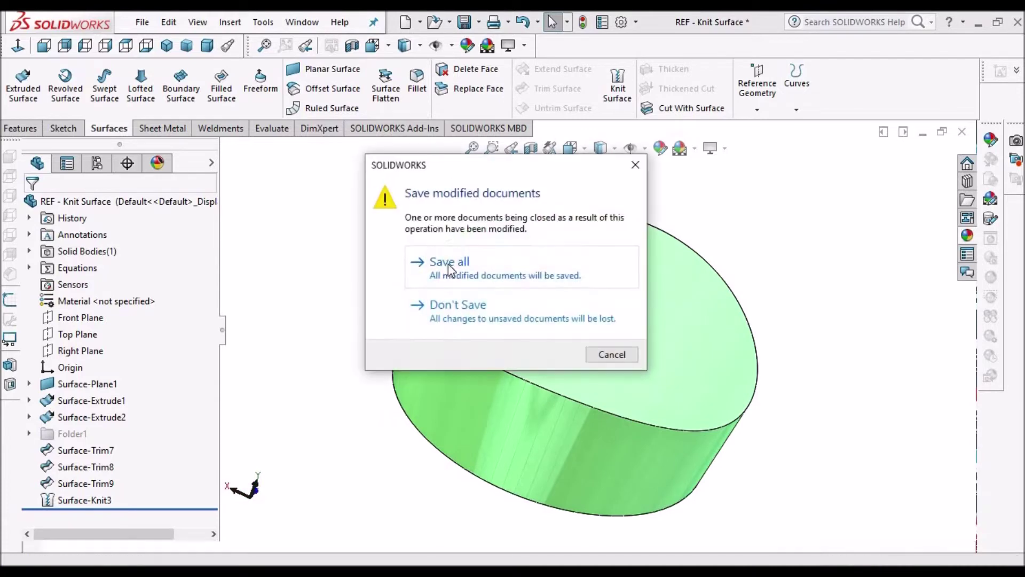
{"action": "left_click", "coordinate": [450, 263]}
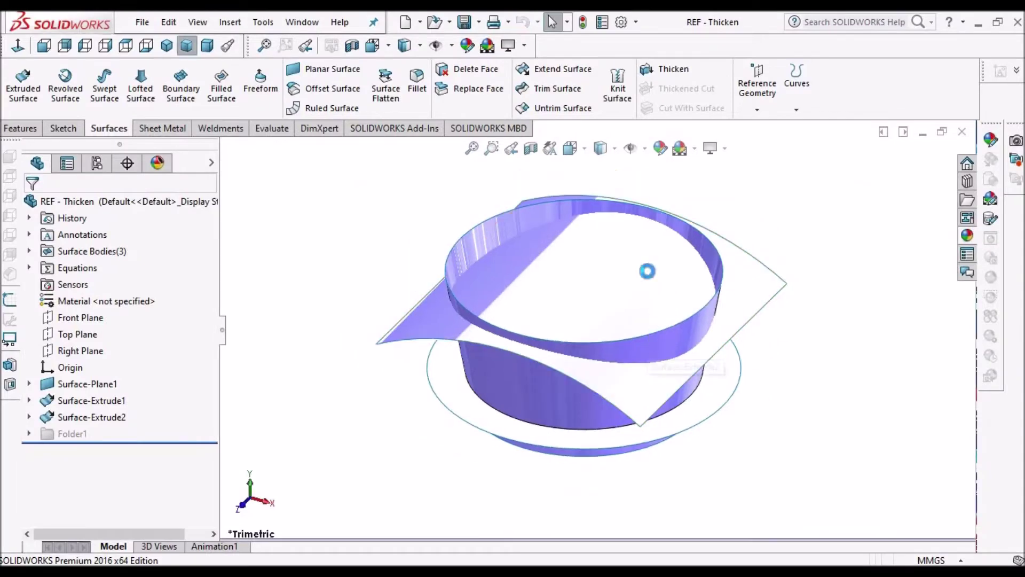
Trim Surface-Extrude2 and Surface-Plane1 with Surface-Extrude1 as the standard trim tool, removing their portions outside the tapered wall
{"action": "scroll", "coordinate": [632, 293], "scroll_direction": "up", "scroll_amount": 1}
{"action": "middle_click_drag", "start_coordinate": [649, 248], "coordinate": [658, 442]}
{"action": "scroll", "coordinate": [634, 294], "scroll_direction": "down", "scroll_amount": 2}
{"action": "scroll", "coordinate": [658, 442], "scroll_direction": "up", "scroll_amount": 1}
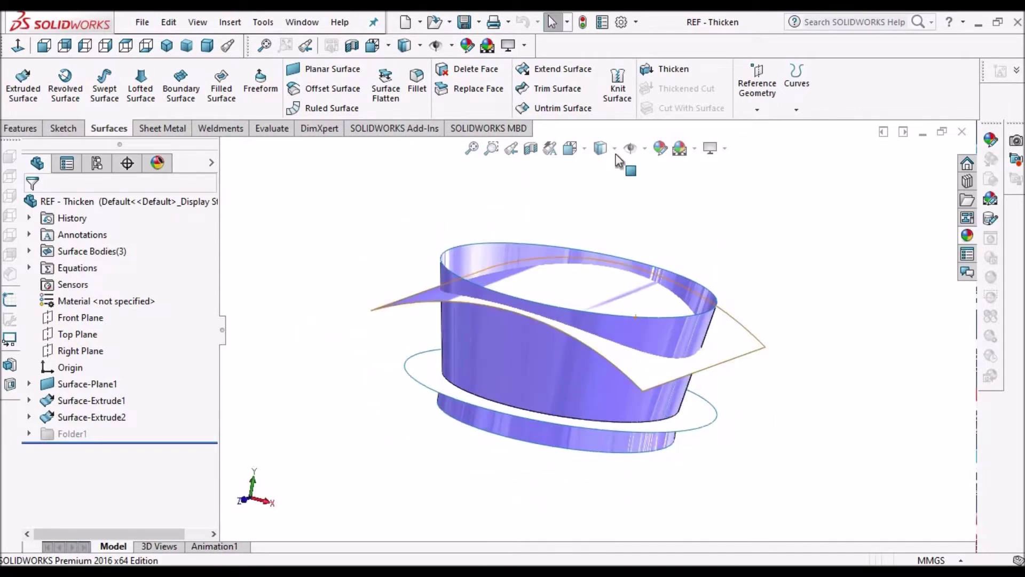
{"action": "left_click", "coordinate": [547, 91]}
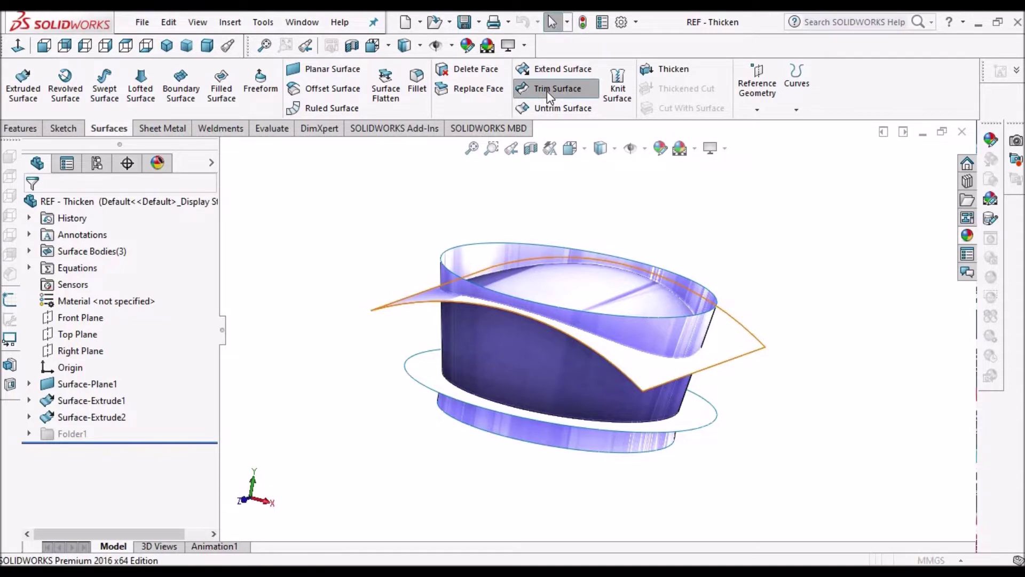
{"action": "scroll", "coordinate": [541, 262], "scroll_direction": "down", "scroll_amount": 5}
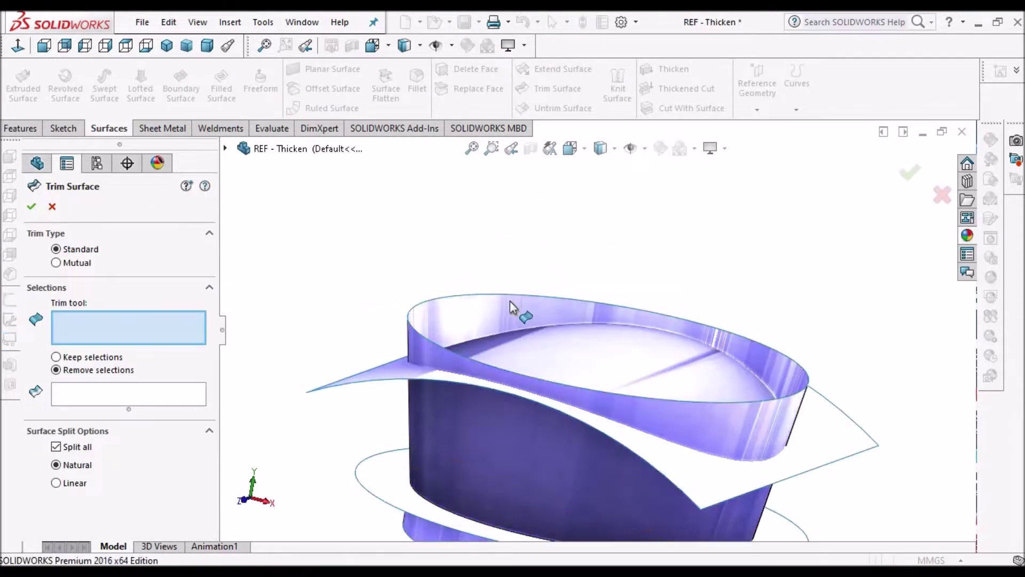
{"action": "middle_click_drag", "start_coordinate": [540, 401], "coordinate": [517, 359]}
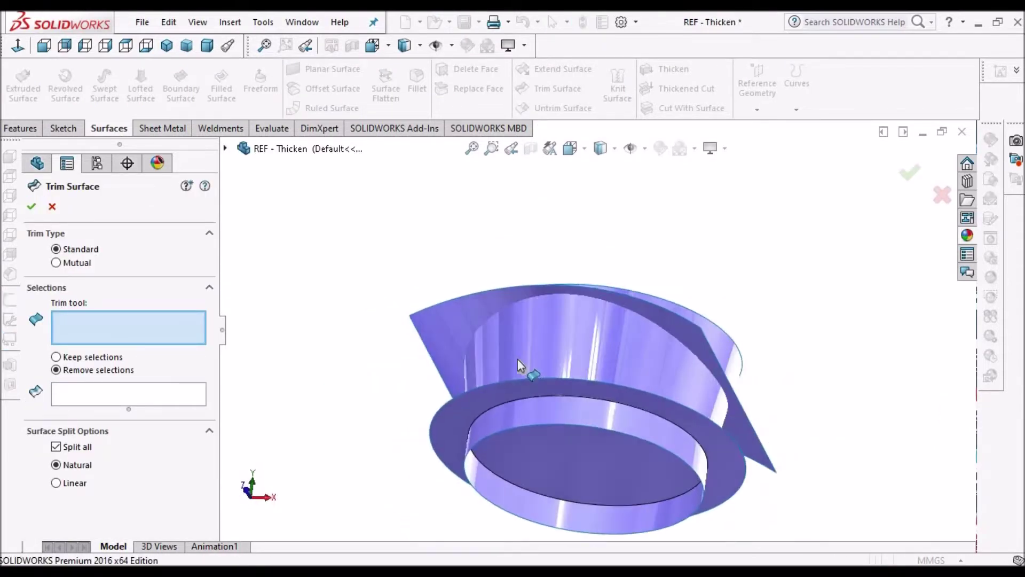
{"action": "left_click", "coordinate": [534, 355]}
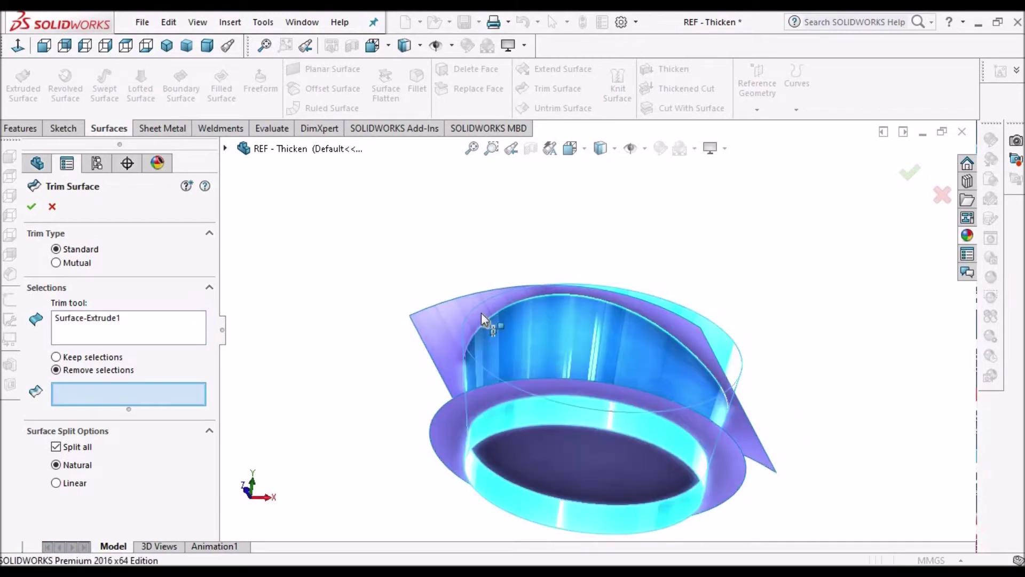
{"action": "left_click", "coordinate": [456, 309]}
{"action": "left_click", "coordinate": [453, 421]}
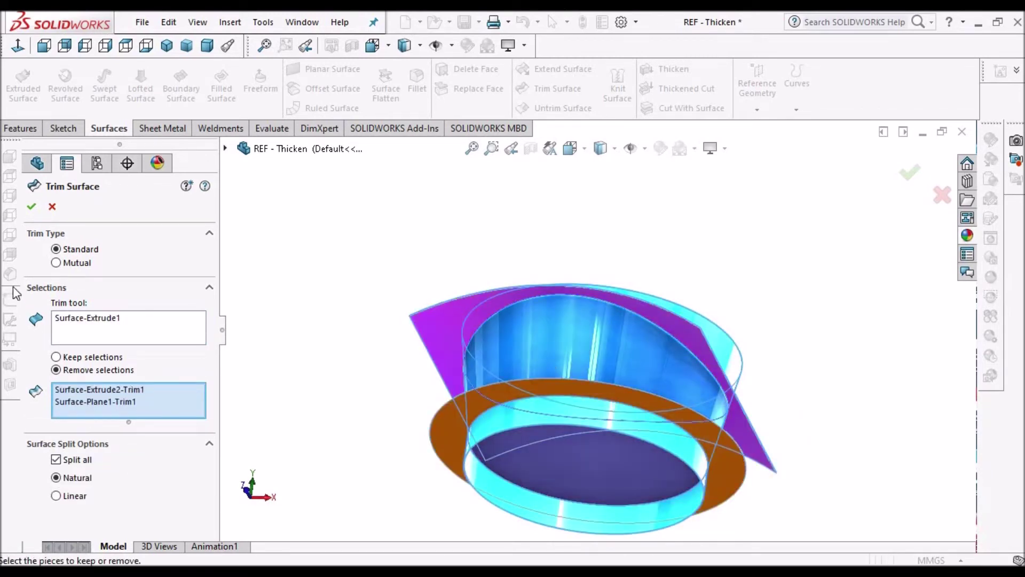
{"action": "key", "text": "Return"}
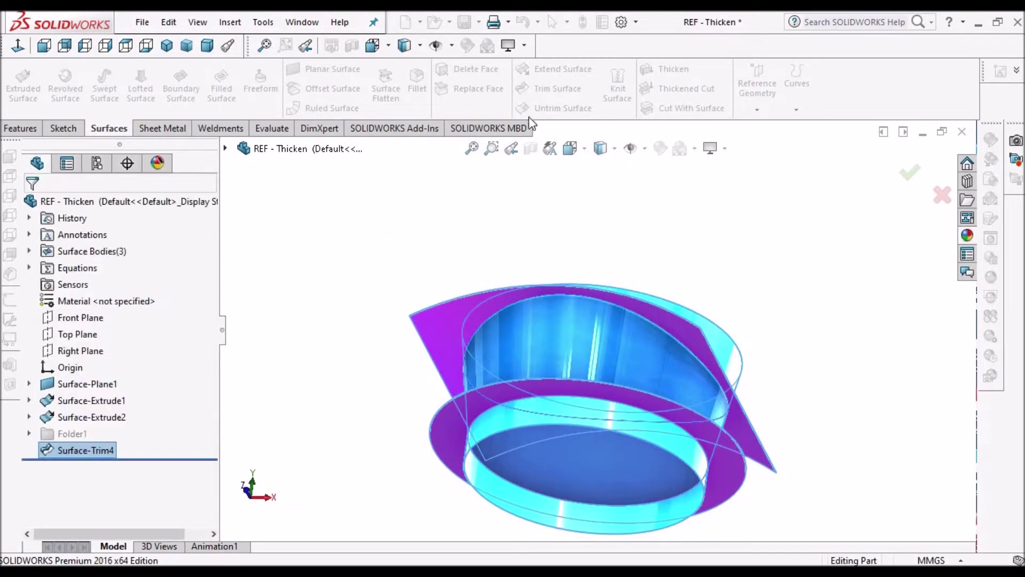
Trim the tapered wall with the flat bottom surface as the trim tool, removing the band below it
{"action": "left_click", "coordinate": [550, 92]}
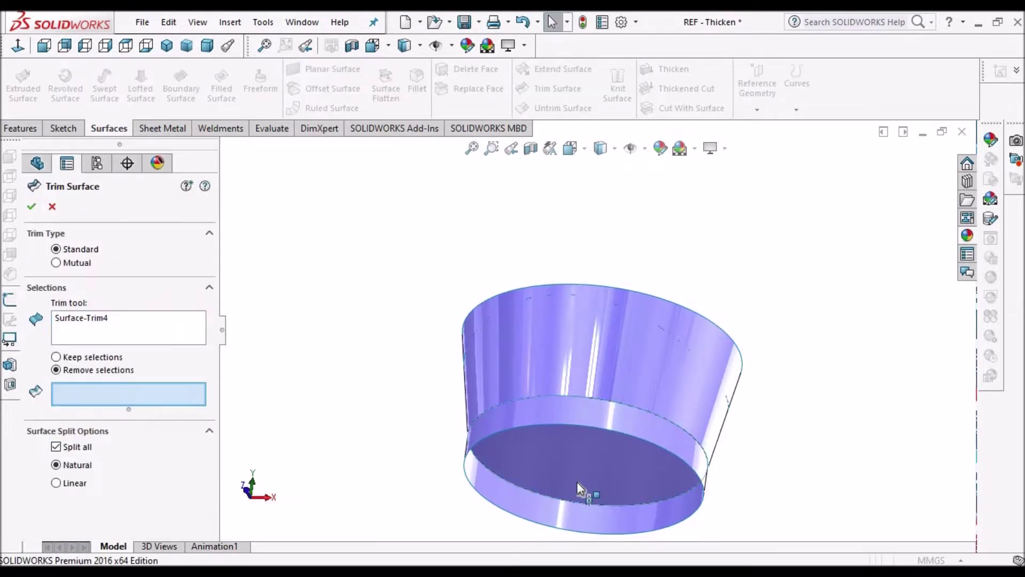
{"action": "left_click", "coordinate": [564, 411]}
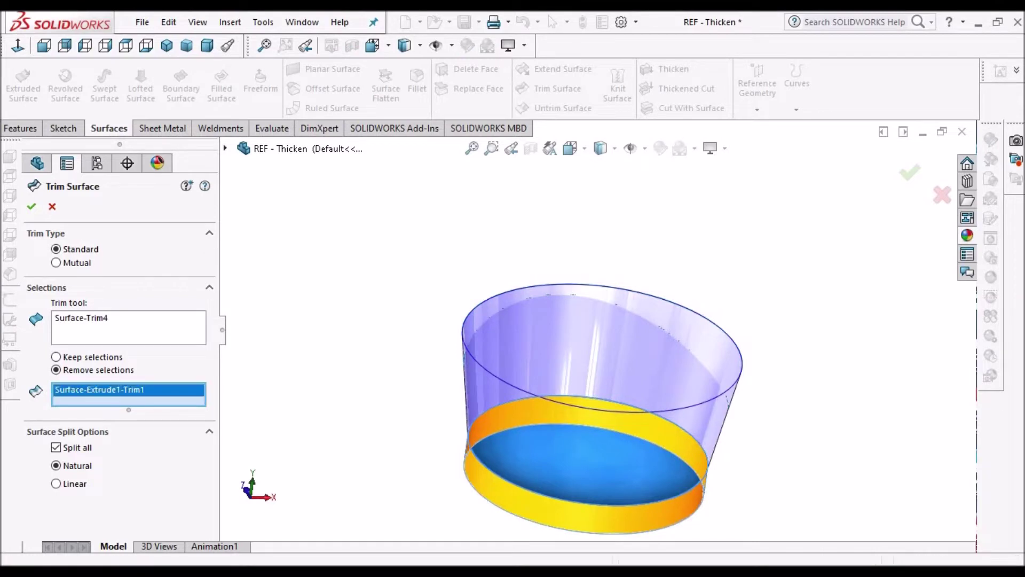
{"action": "key", "text": "Return"}
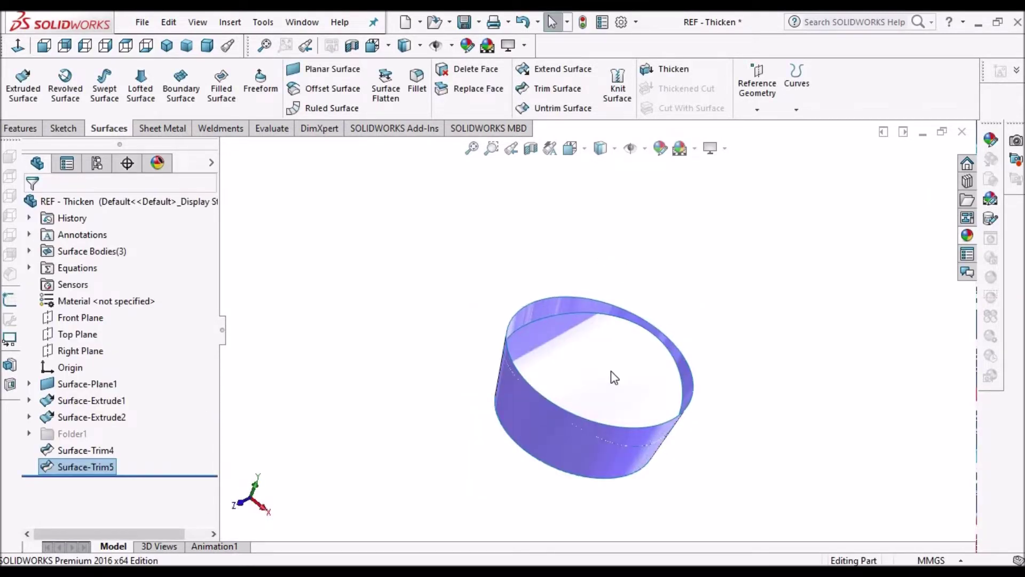
Trim off the wall band above the curved top surface and check the interior in a Front Plane section view
{"action": "left_click", "coordinate": [611, 371]}
{"action": "left_click", "coordinate": [556, 90]}
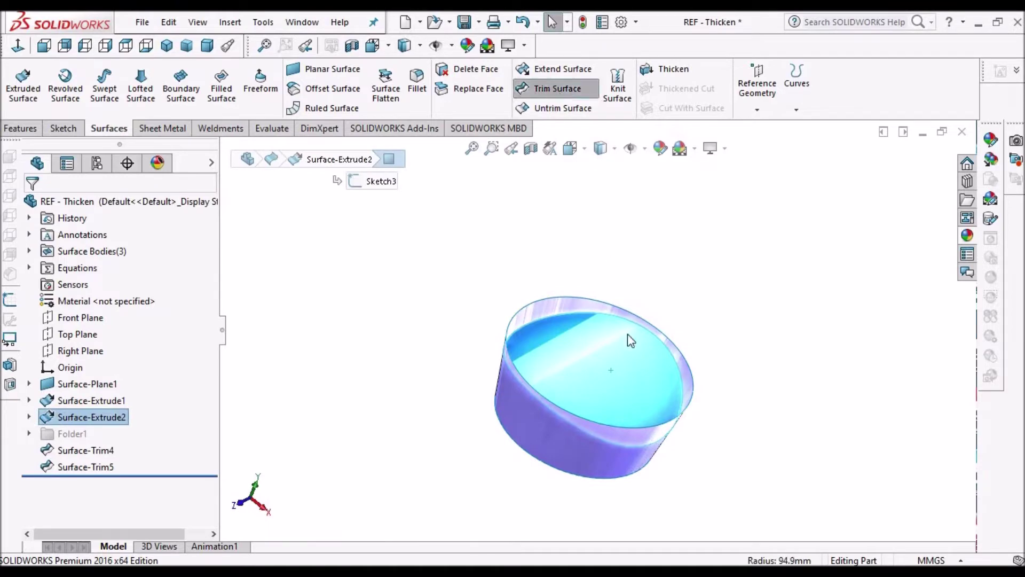
{"action": "left_click", "coordinate": [547, 304]}
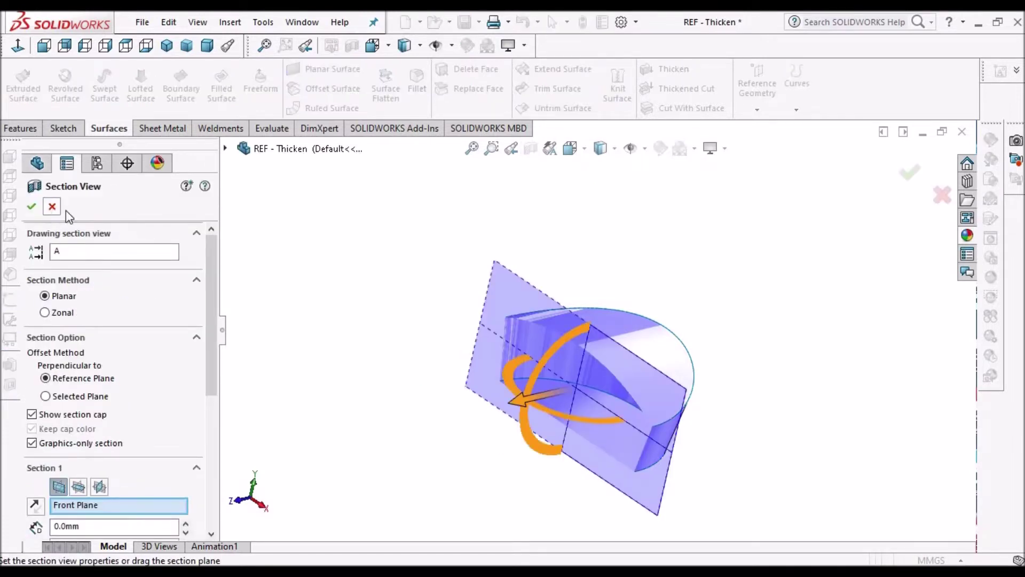
{"action": "left_click", "coordinate": [51, 206]}
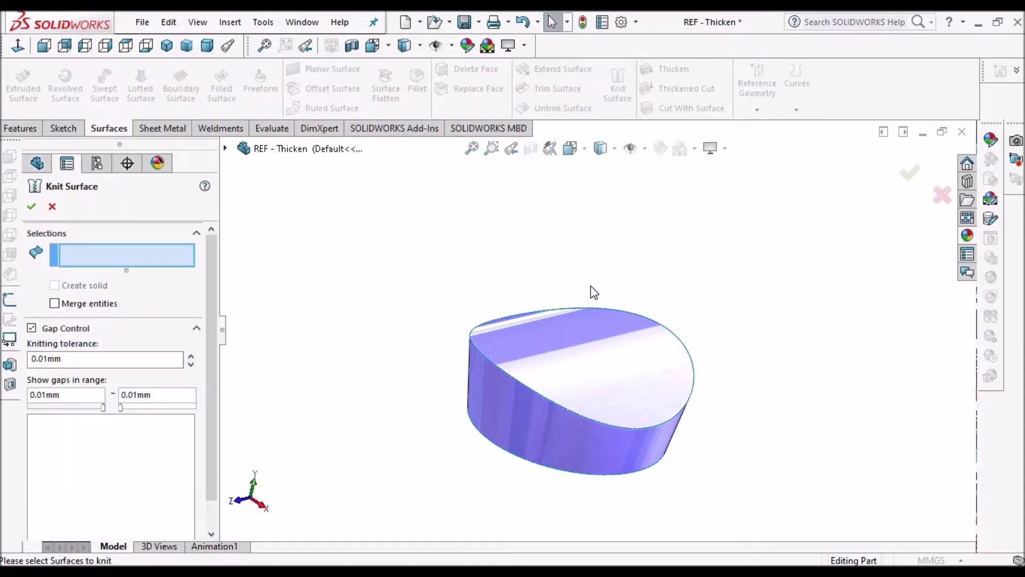
Knit the curved top, tapered wall and flat bottom surfaces together without creating a solid or merging entities
{"action": "left_click", "coordinate": [568, 356]}
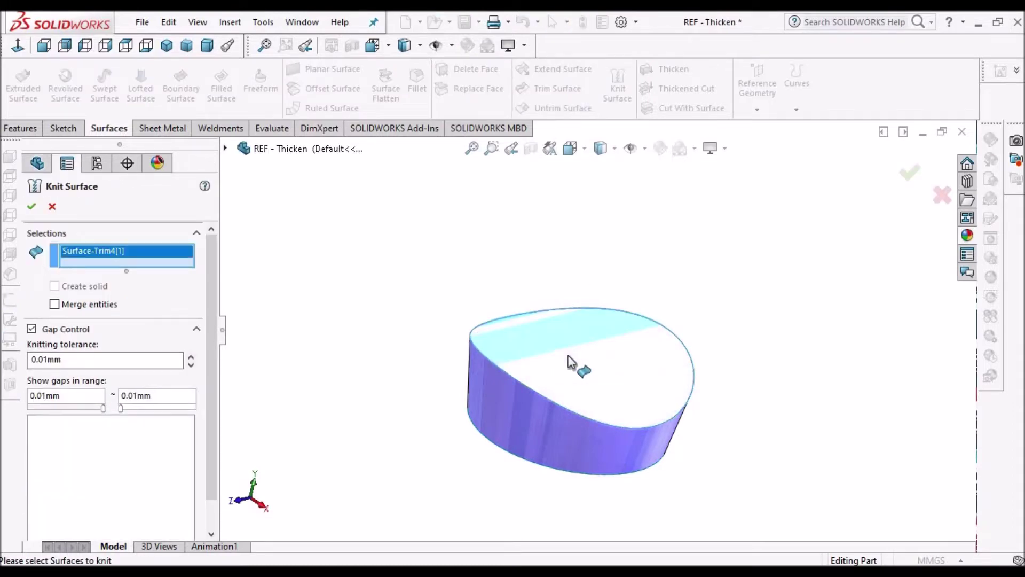
{"action": "left_click", "coordinate": [518, 436]}
{"action": "middle_click_drag", "start_coordinate": [639, 361], "coordinate": [590, 438]}
{"action": "left_click", "coordinate": [589, 437]}
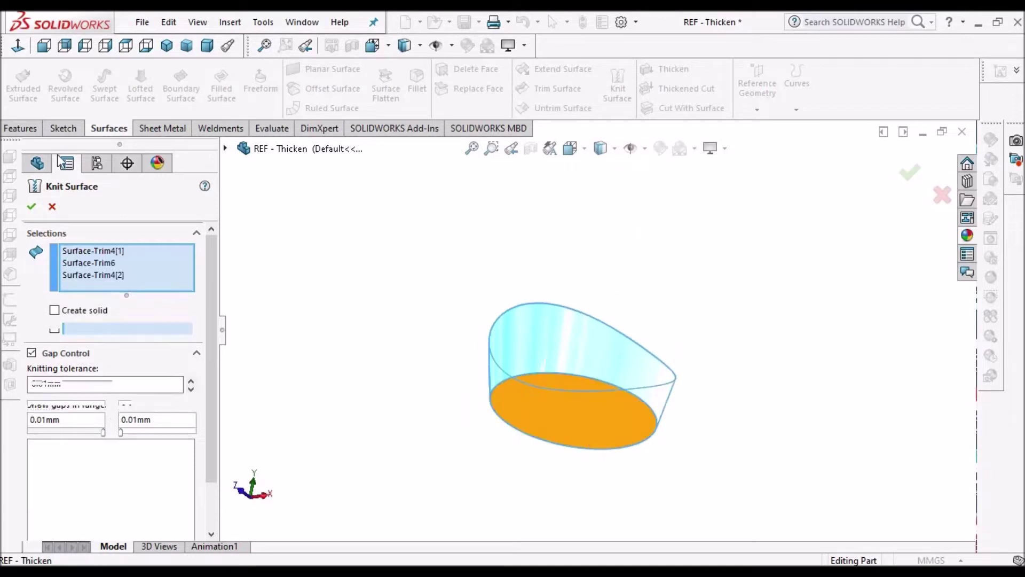
{"action": "left_click", "coordinate": [31, 206]}
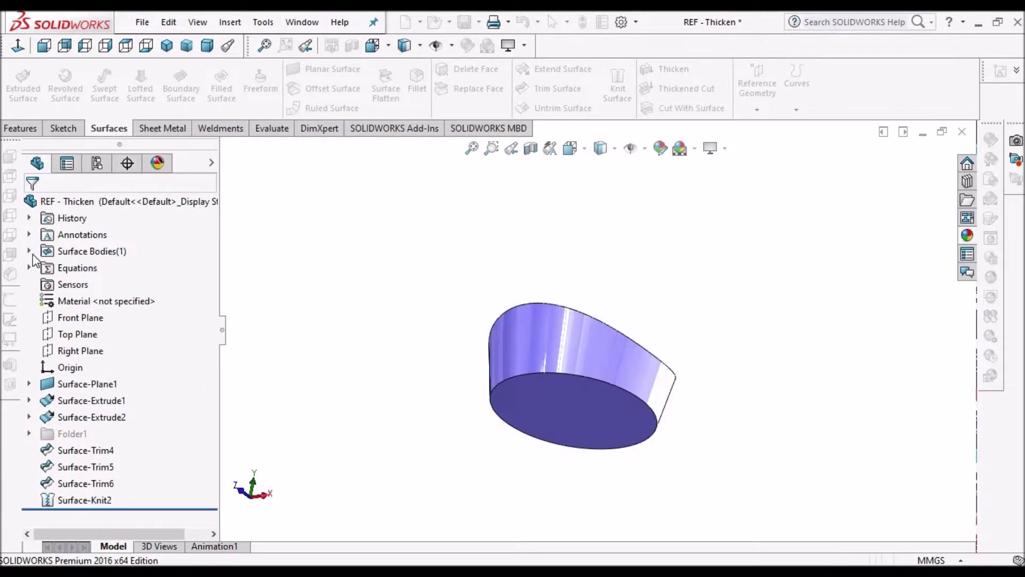
Expand the surface bodies list and examine the knitted body's interior in a Front Plane section view
{"action": "left_click", "coordinate": [30, 251]}
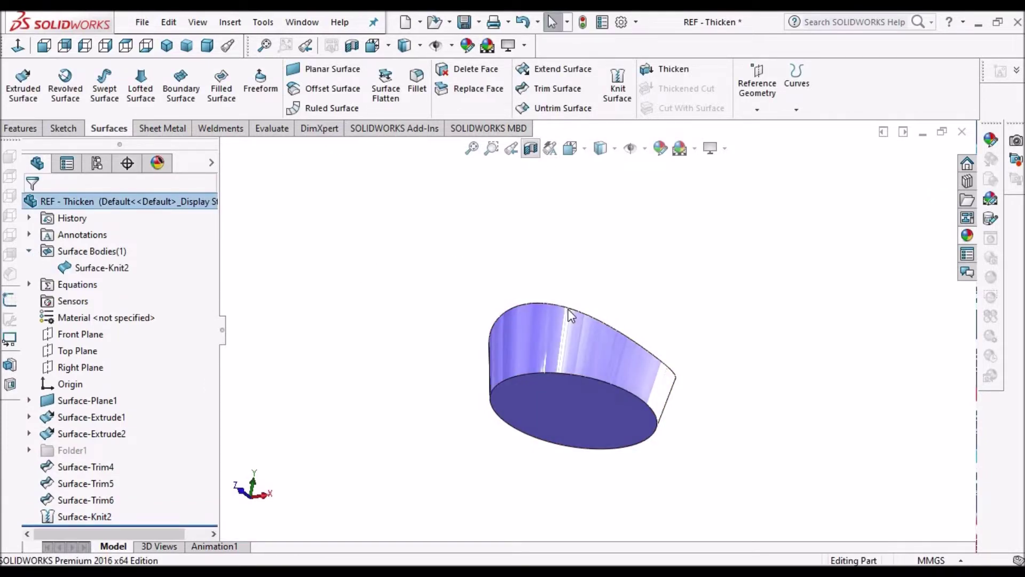
{"action": "middle_click_drag", "start_coordinate": [629, 369], "coordinate": [634, 380]}
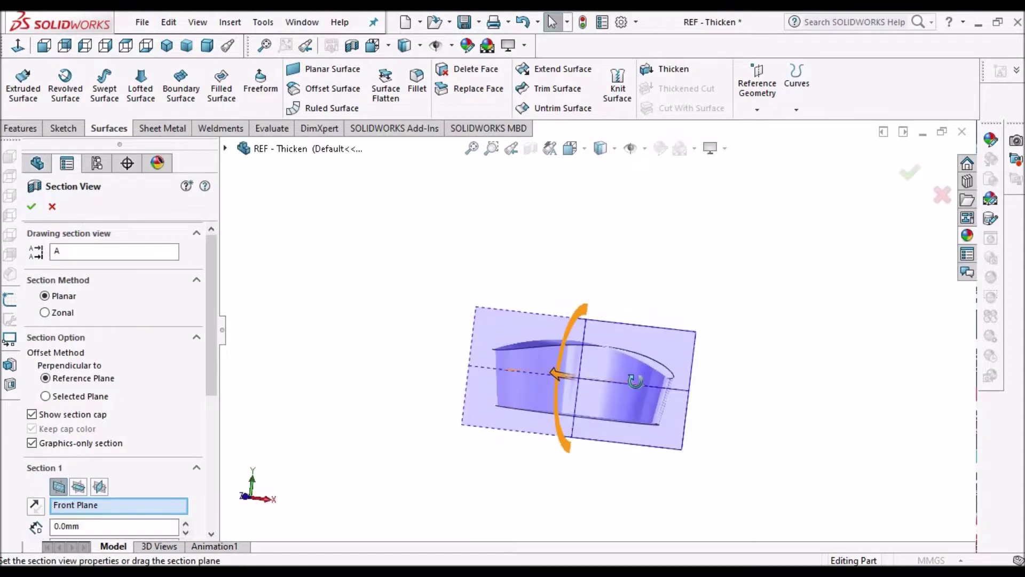
{"action": "key", "text": "Escape"}
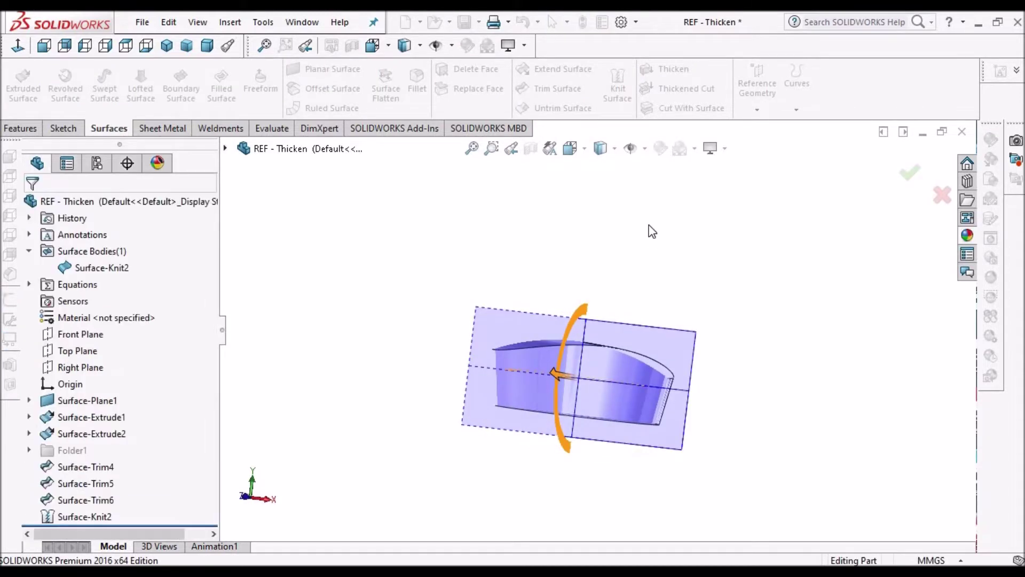
Thicken the knitted surface with Create solid from enclosed volume and Merge result enabled
{"action": "left_click", "coordinate": [662, 72]}
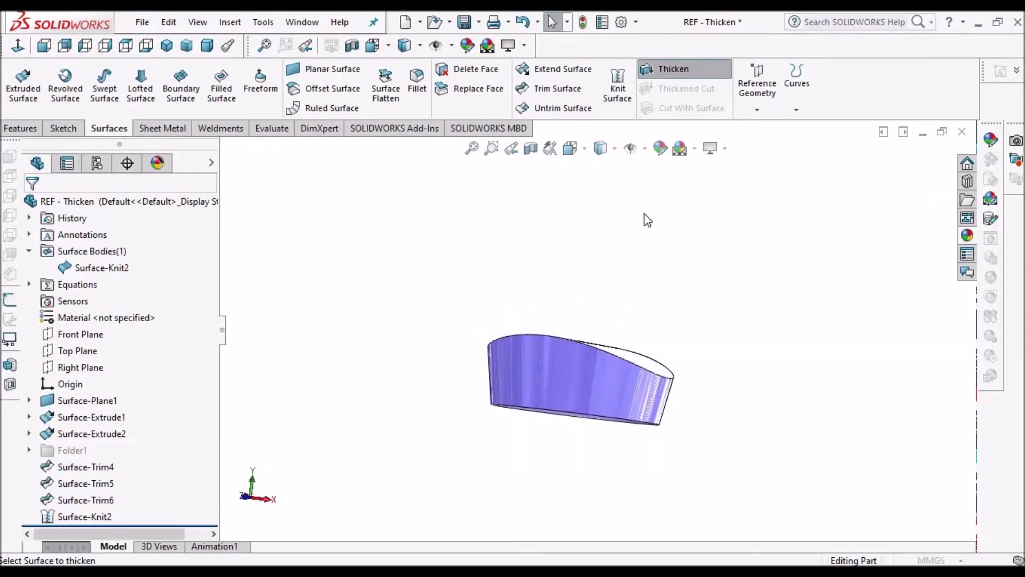
{"action": "left_click", "coordinate": [604, 361]}
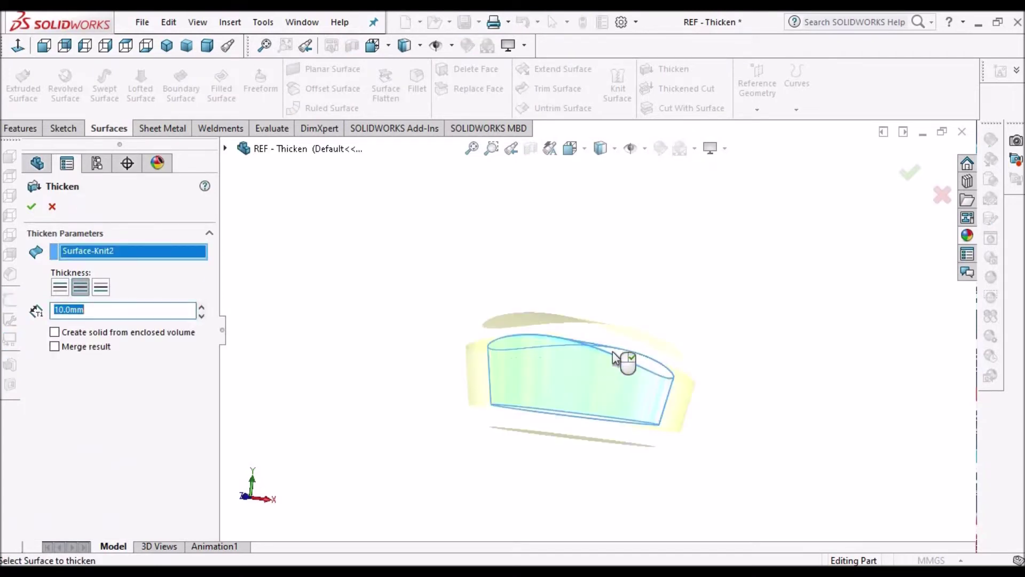
{"action": "middle_click_drag", "start_coordinate": [727, 419], "coordinate": [618, 327]}
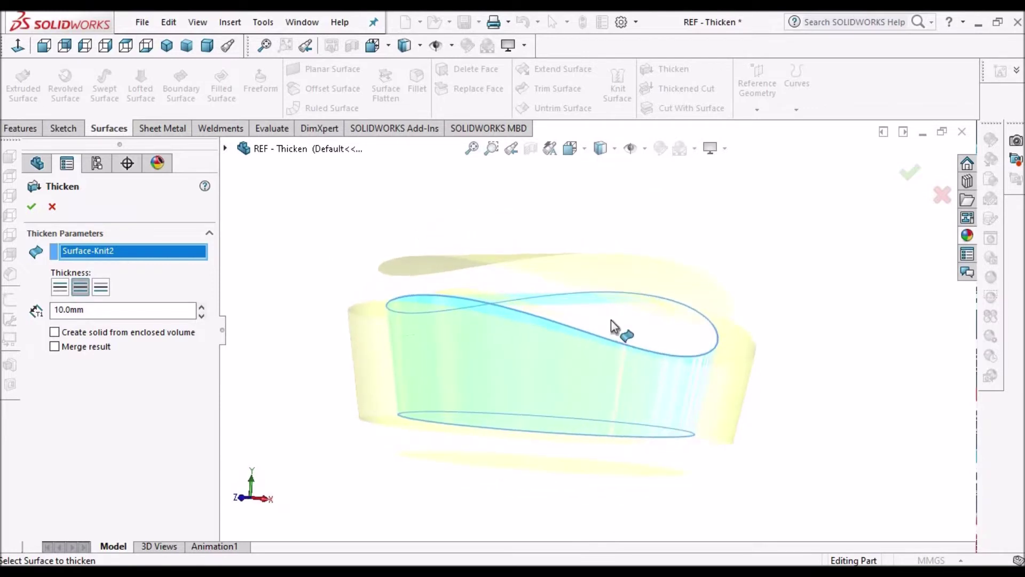
{"action": "left_click", "coordinate": [62, 289]}
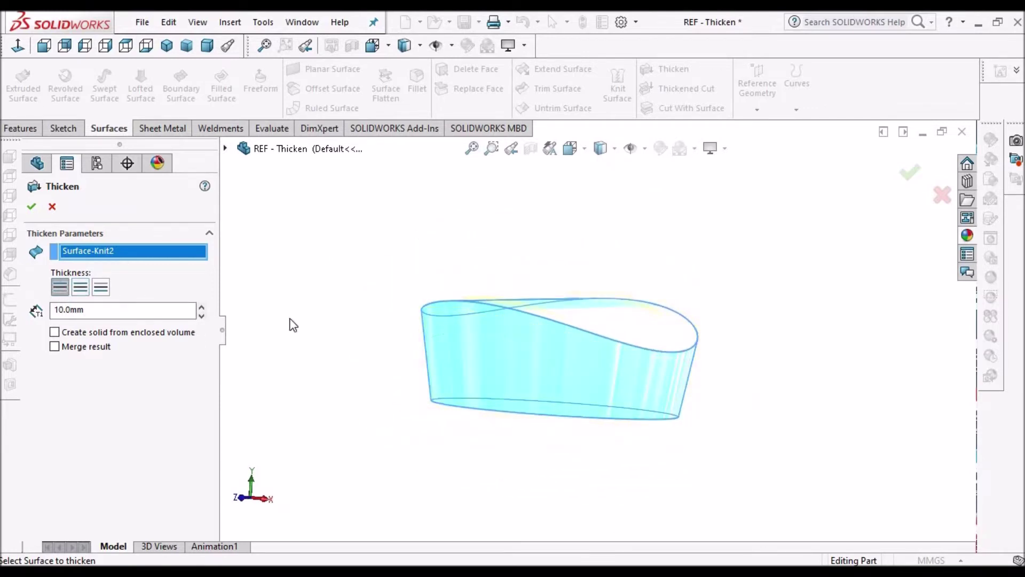
{"action": "middle_click_drag", "start_coordinate": [590, 338], "coordinate": [495, 392]}
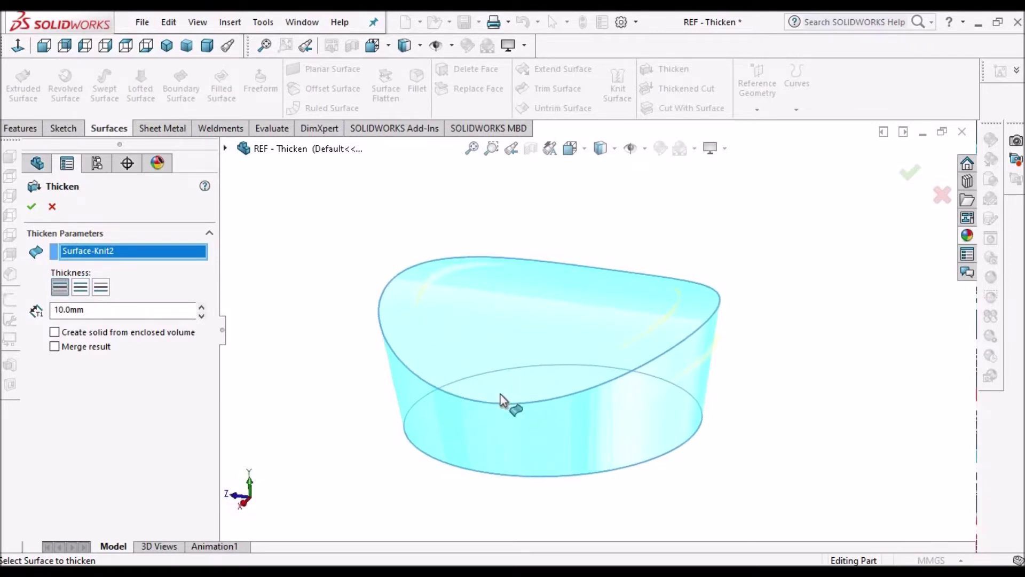
{"action": "scroll", "coordinate": [501, 394], "scroll_direction": "up", "scroll_amount": 1}
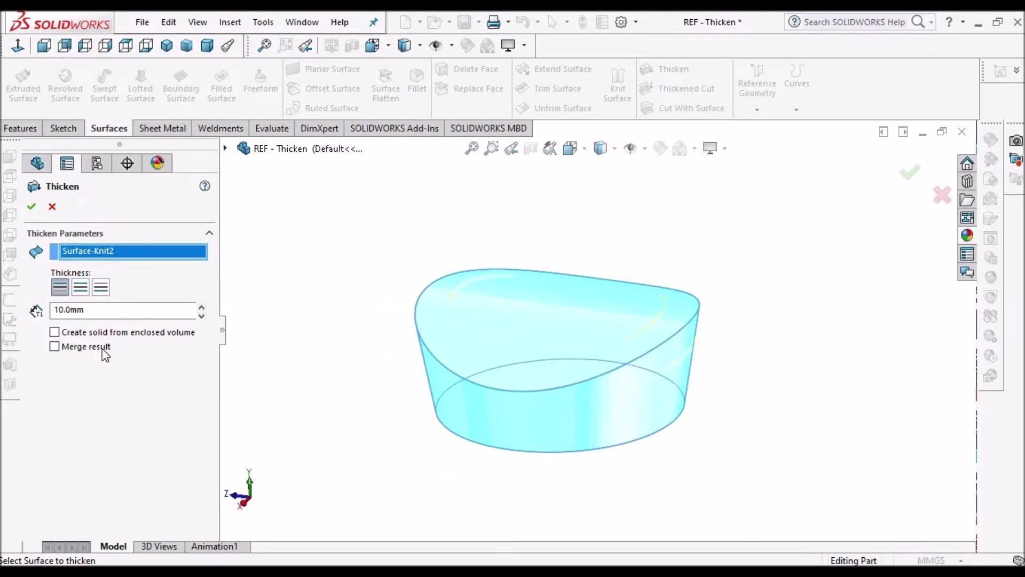
{"action": "left_click", "coordinate": [54, 334]}
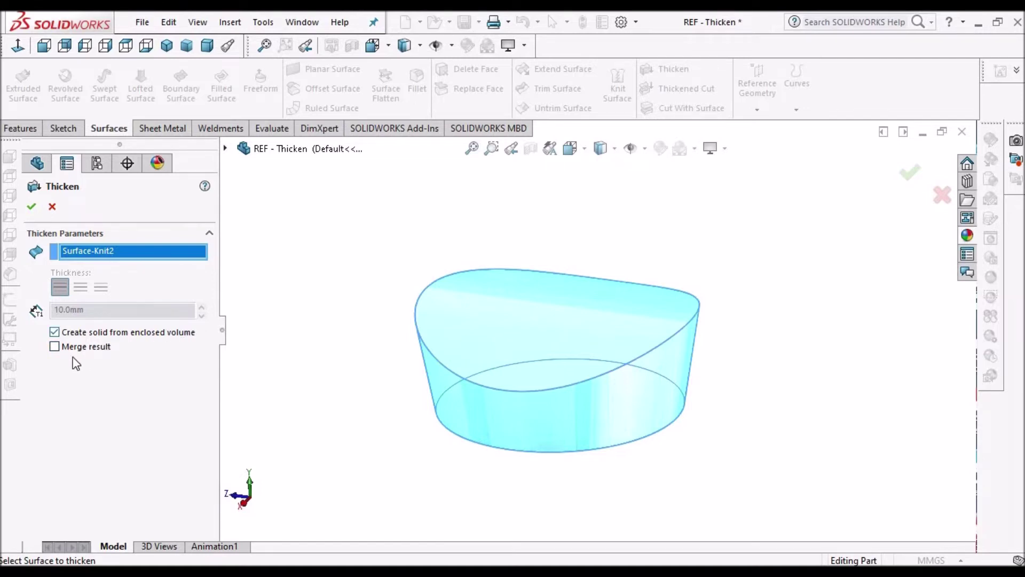
{"action": "left_click", "coordinate": [54, 346]}
{"action": "left_click", "coordinate": [31, 206]}
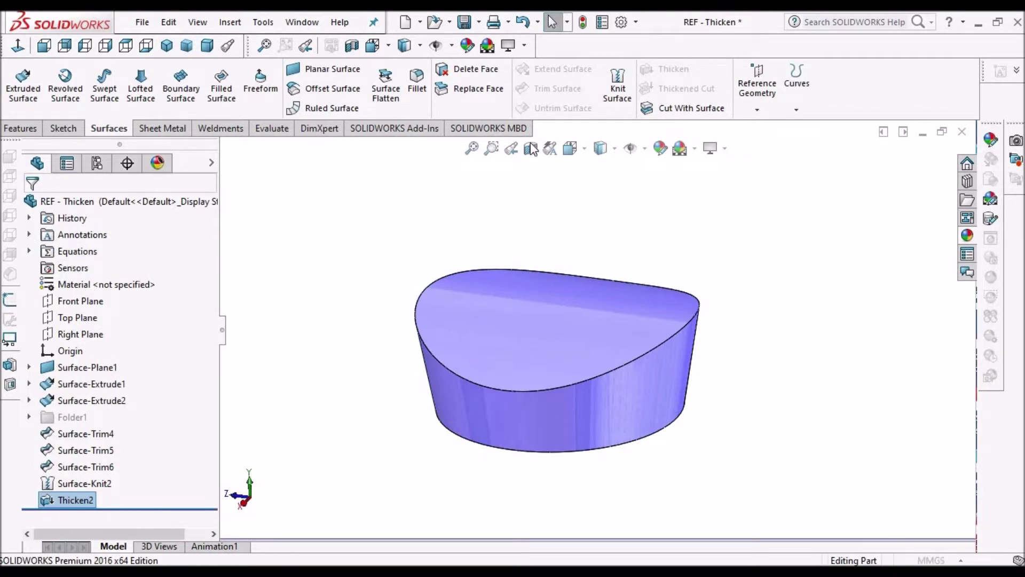
Examine the thickened body's interior in a Front Plane section view, then close the section view
{"action": "left_click", "coordinate": [532, 149]}
{"action": "middle_click_drag", "start_coordinate": [601, 271], "coordinate": [596, 324]}
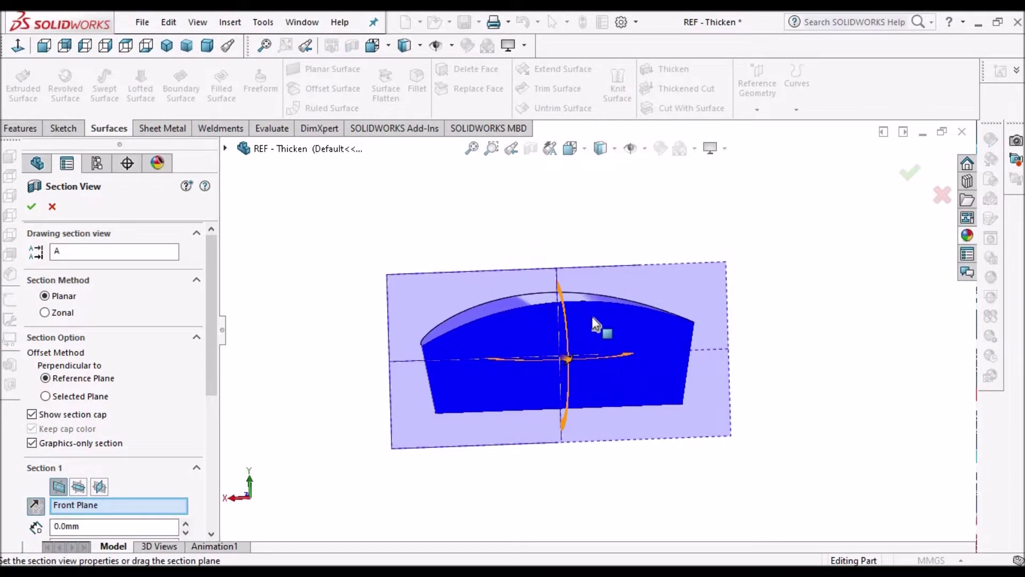
{"action": "scroll", "coordinate": [629, 371], "scroll_direction": "down", "scroll_amount": 3}
{"action": "middle_click_drag", "start_coordinate": [629, 370], "coordinate": [467, 384]}
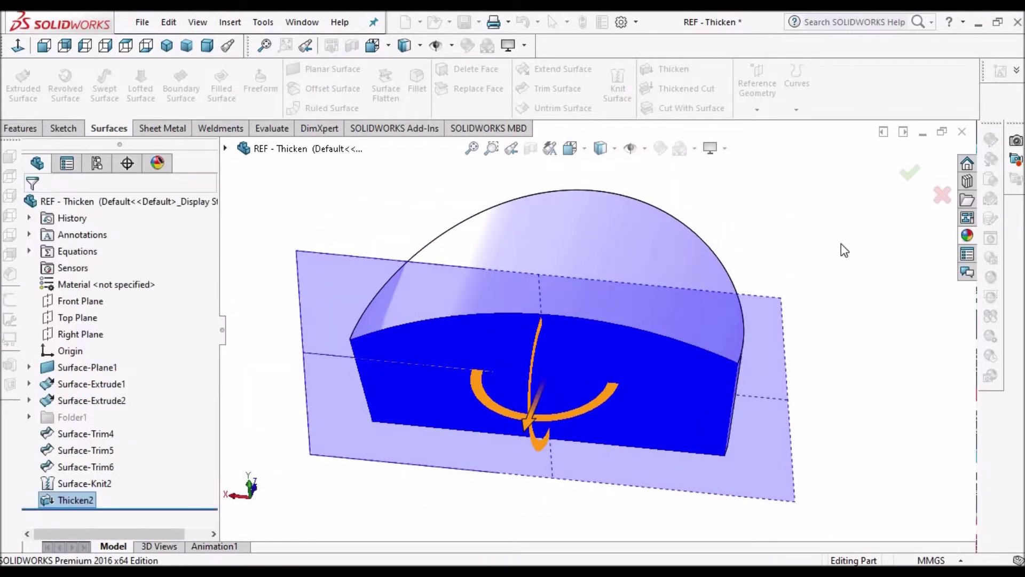
{"action": "scroll", "coordinate": [841, 244], "scroll_direction": "up", "scroll_amount": 2}
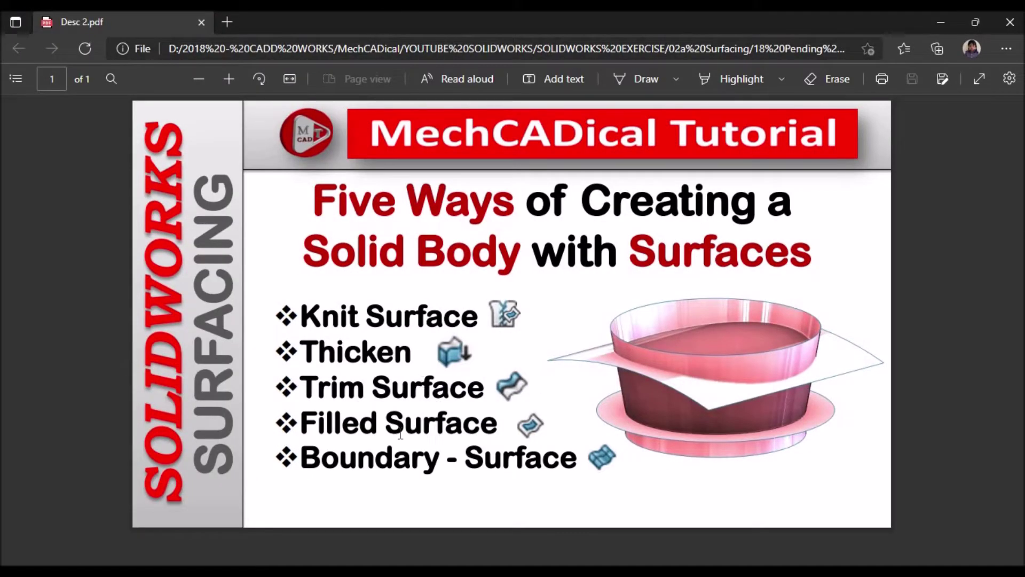
Switch to SOLIDWORKS and set up a mutual Trim Surface between the flat bottom, tapered wall and curved top surfaces
{"action": "left_click", "coordinate": [139, 571]}
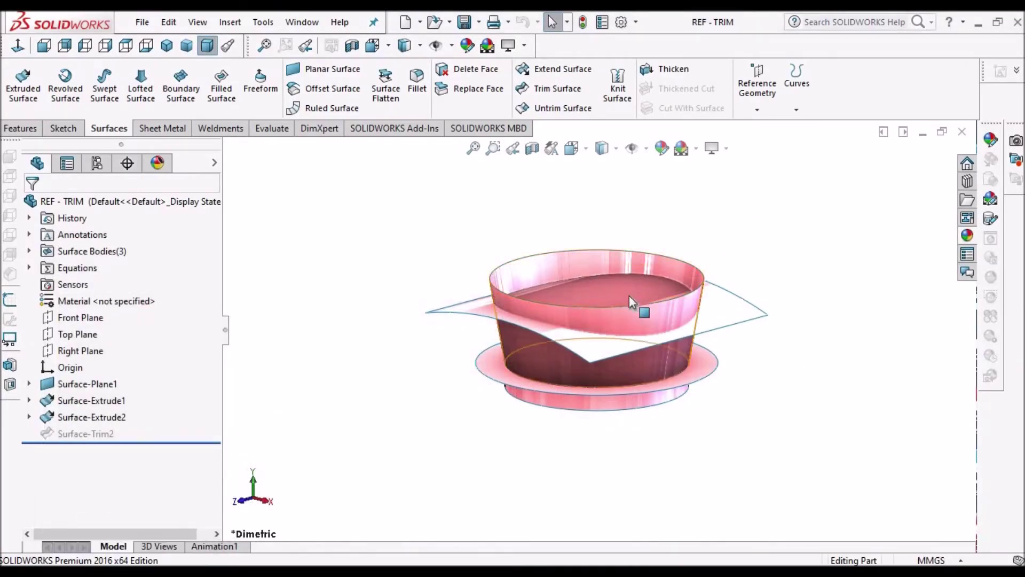
{"action": "scroll", "coordinate": [595, 304], "scroll_direction": "down", "scroll_amount": 2}
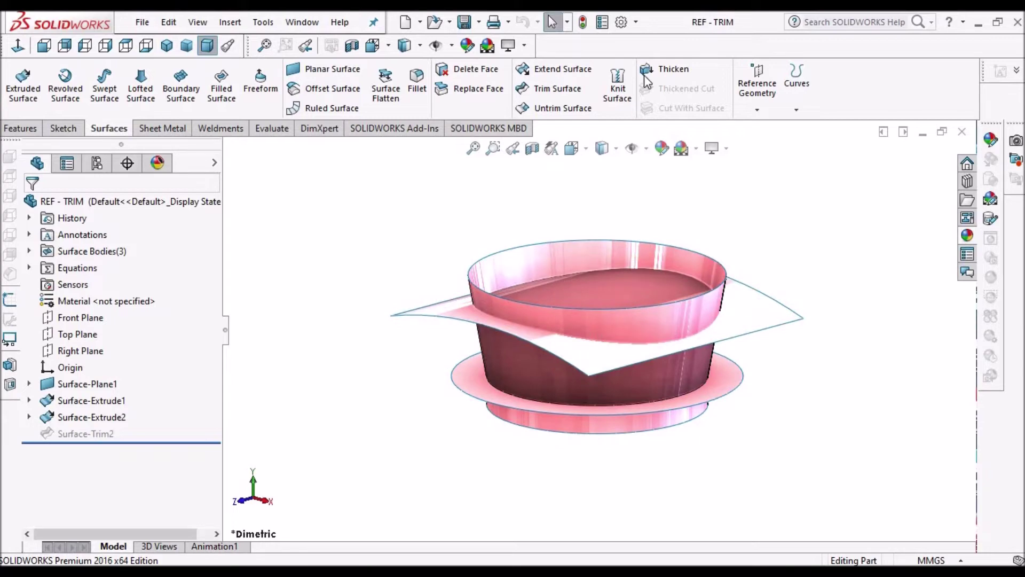
{"action": "left_click", "coordinate": [567, 91]}
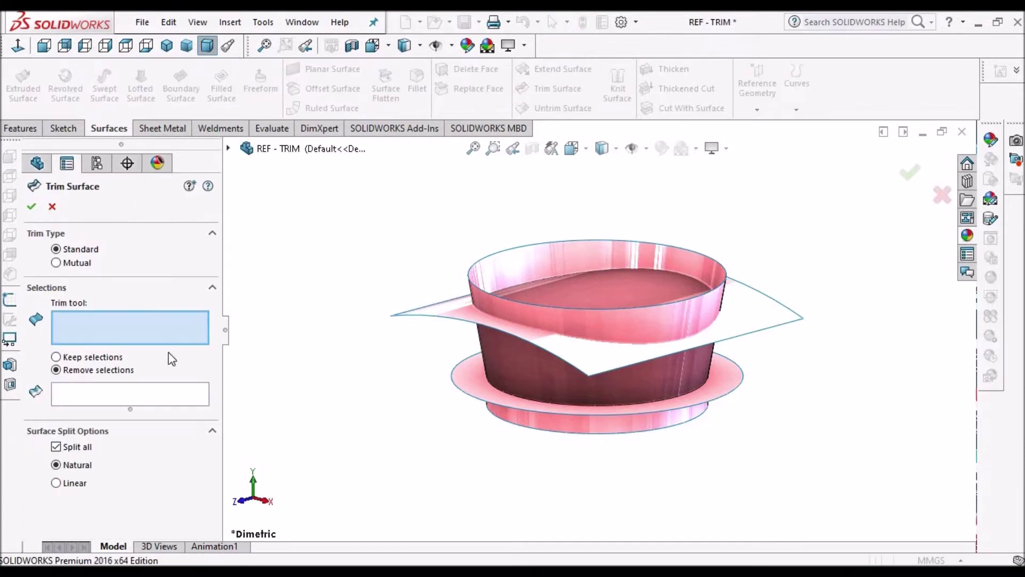
{"action": "left_click", "coordinate": [56, 263]}
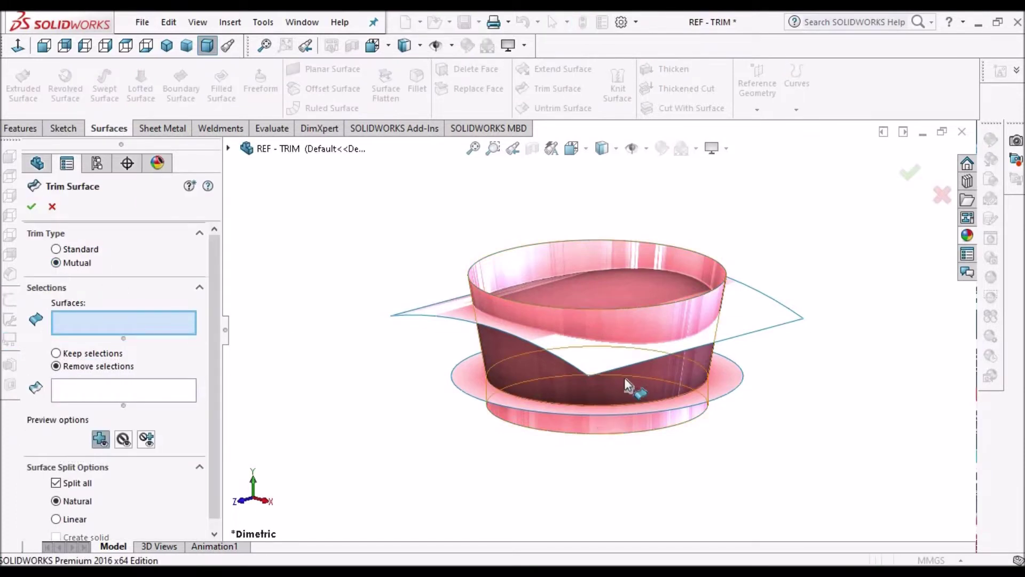
{"action": "middle_click_drag", "start_coordinate": [649, 320], "coordinate": [664, 299]}
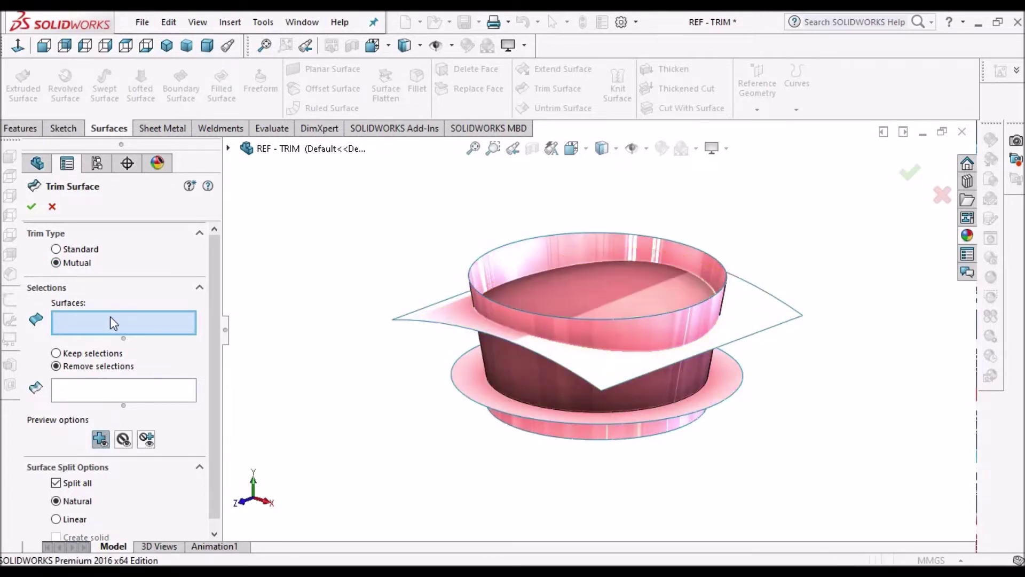
{"action": "left_click", "coordinate": [494, 396]}
{"action": "left_click", "coordinate": [446, 321]}
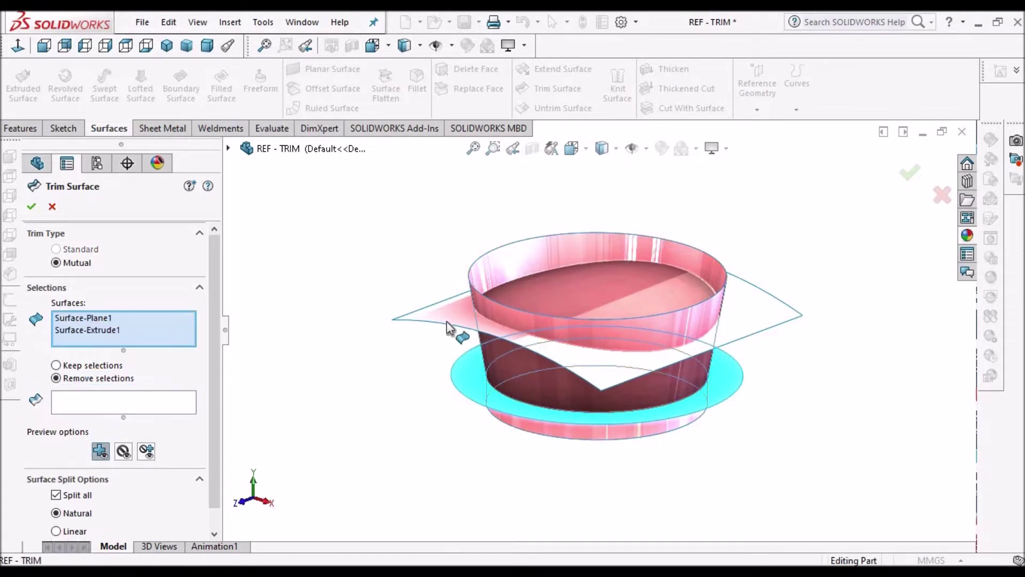
{"action": "left_click", "coordinate": [446, 316]}
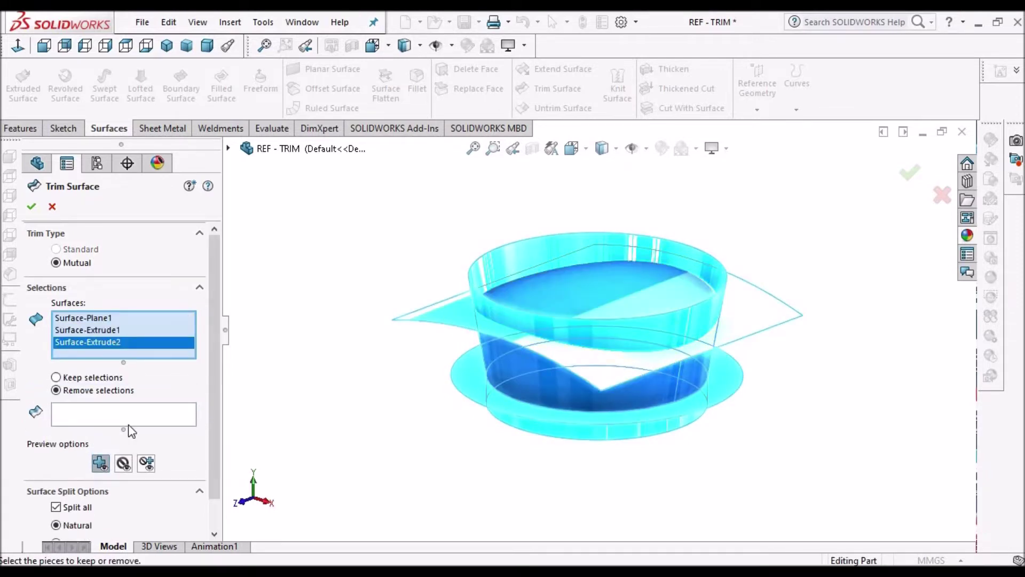
Keep the inner curved top, the wall between the two crossing surfaces and the inner bottom disc, and complete the mutual trim
{"action": "left_click", "coordinate": [57, 378]}
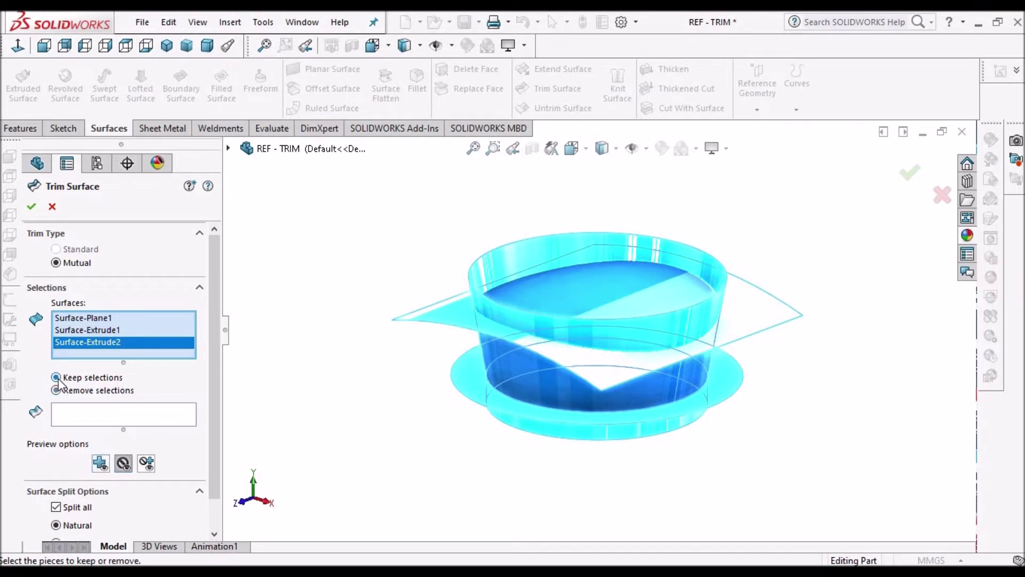
{"action": "left_click", "coordinate": [115, 418]}
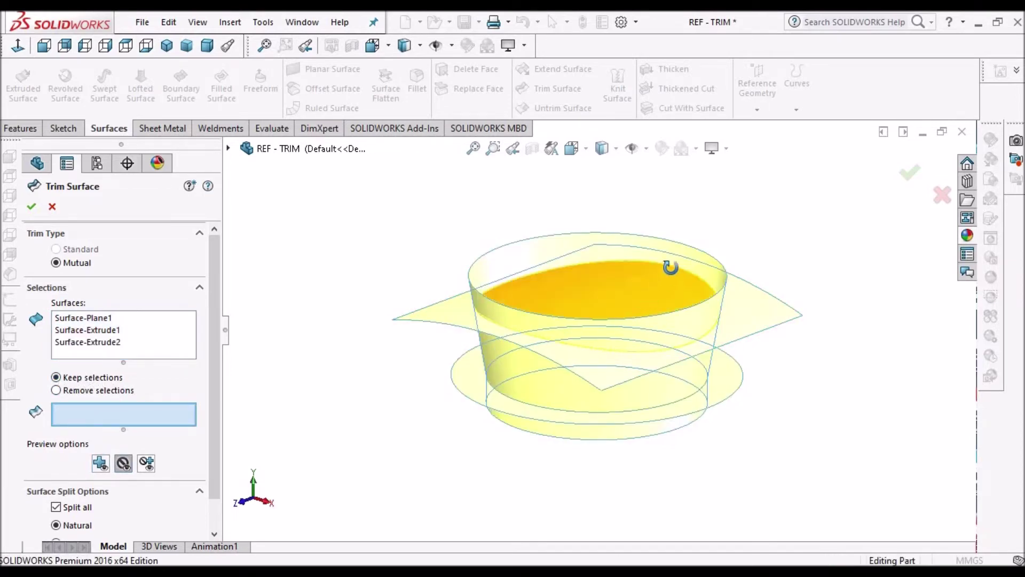
{"action": "middle_click_drag", "start_coordinate": [670, 267], "coordinate": [626, 335]}
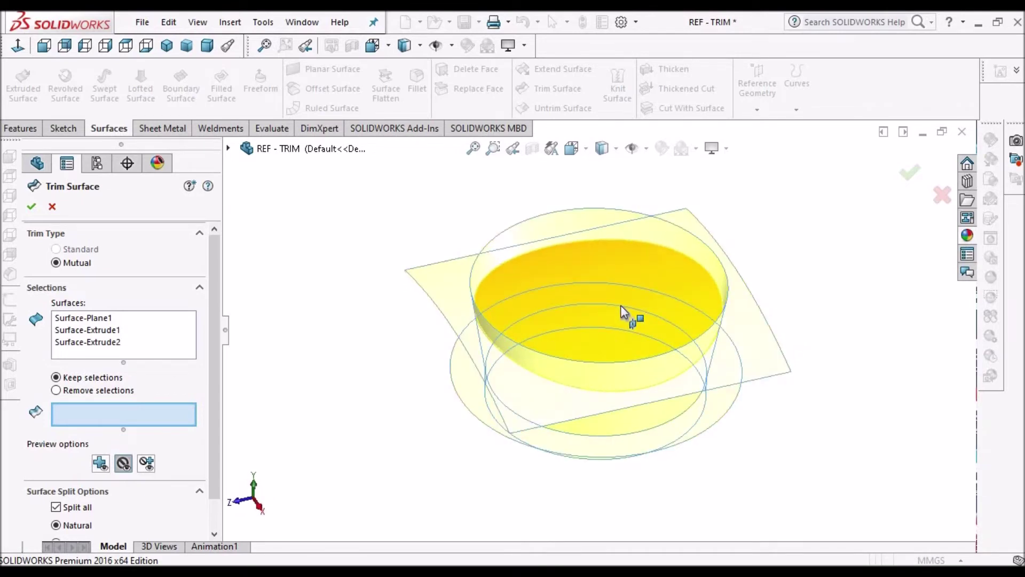
{"action": "left_click", "coordinate": [622, 312]}
{"action": "middle_click_drag", "start_coordinate": [655, 305], "coordinate": [603, 330]}
{"action": "left_click", "coordinate": [594, 304]}
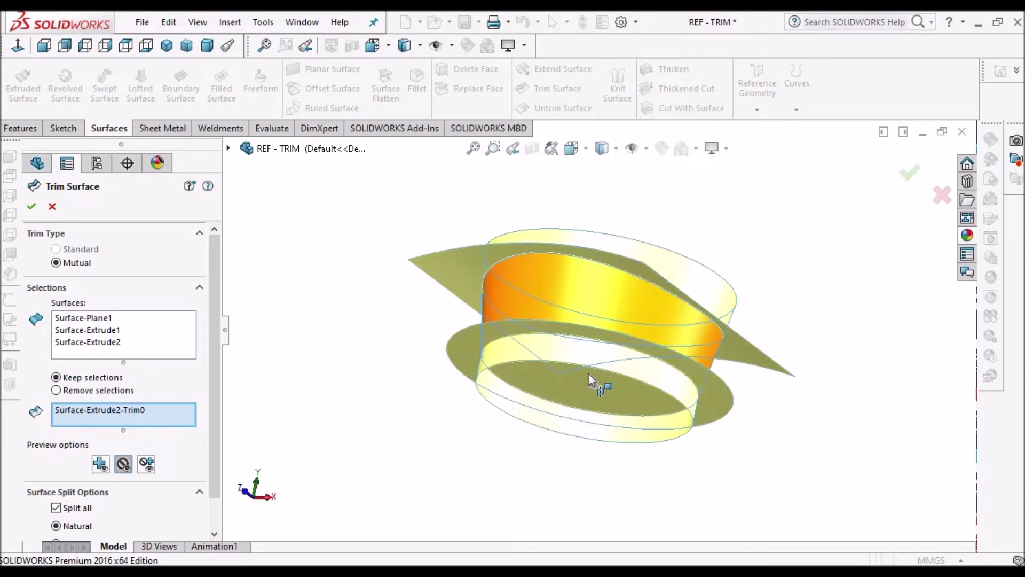
{"action": "left_click", "coordinate": [585, 390]}
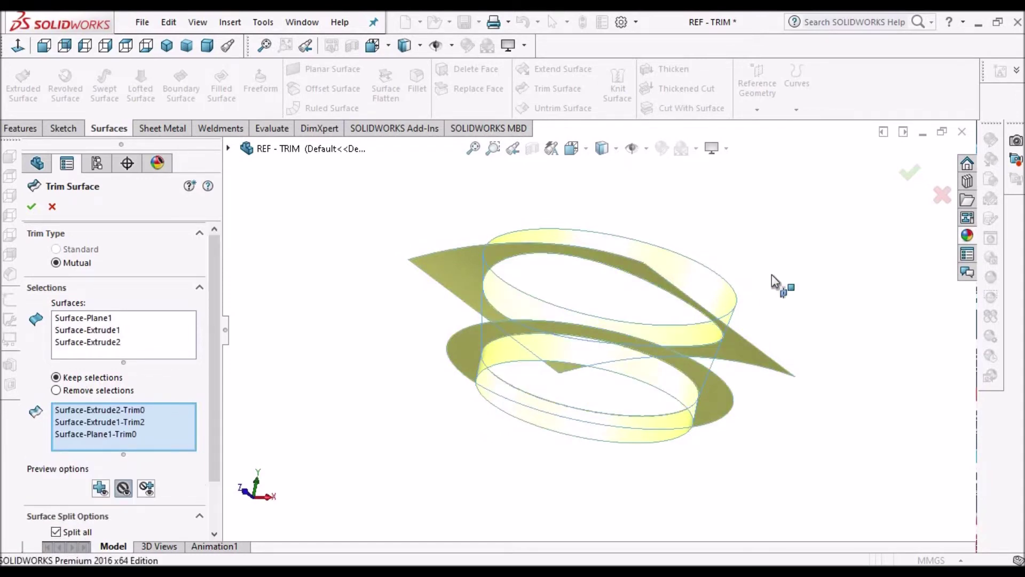
{"action": "middle_click_drag", "start_coordinate": [755, 357], "coordinate": [713, 398]}
{"action": "left_click", "coordinate": [33, 207]}
Examine the trimmed body's interior in a section view, then close the section view
{"action": "key", "text": "Return"}
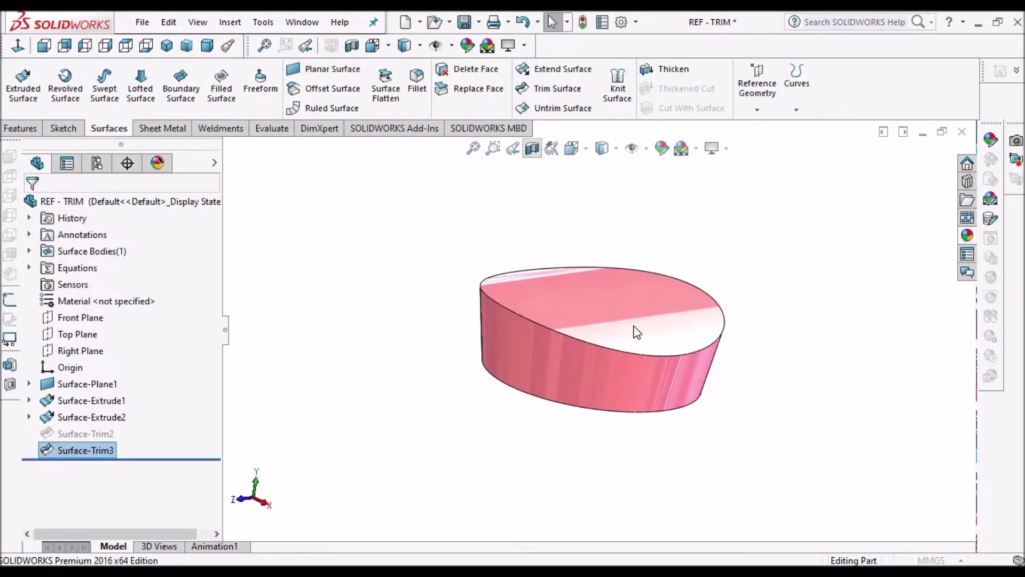
{"action": "middle_click_drag", "start_coordinate": [636, 331], "coordinate": [715, 348]}
{"action": "left_click", "coordinate": [52, 207]}
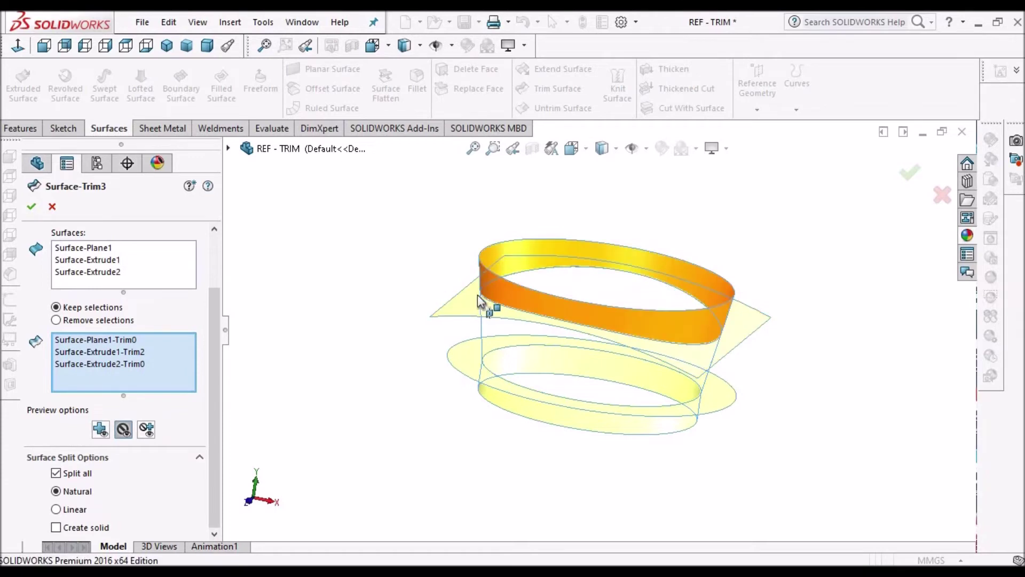
Edit the mutual trim to enable Create solid and apply it
{"action": "middle_click_drag", "start_coordinate": [612, 282], "coordinate": [476, 374]}
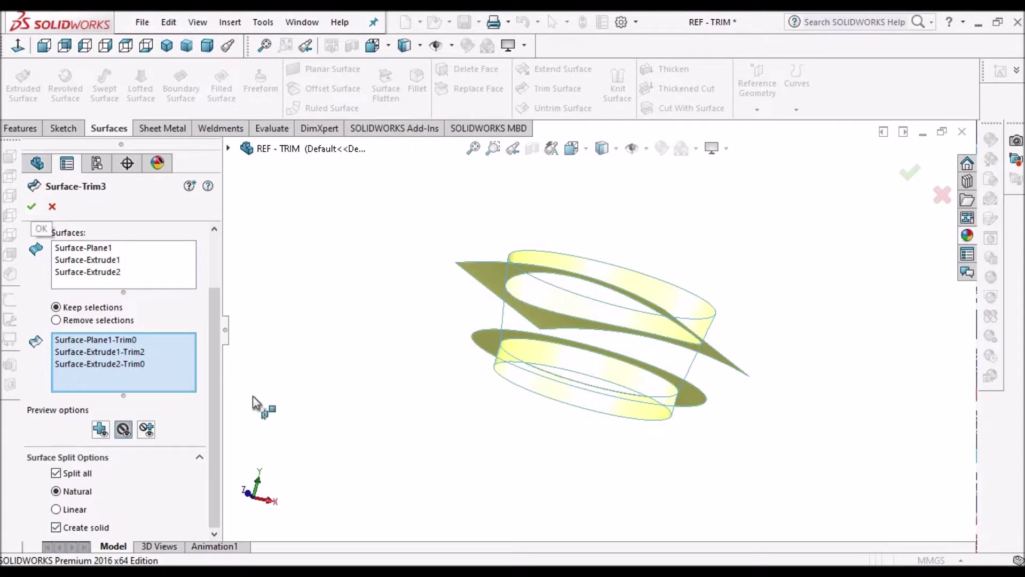
{"action": "left_click_drag", "start_coordinate": [217, 368], "coordinate": [202, 452]}
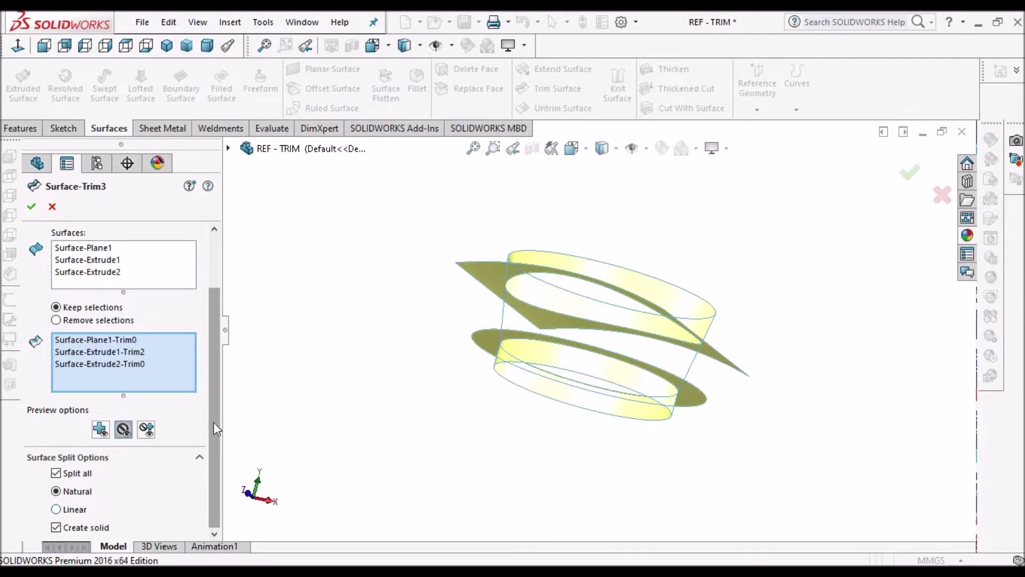
{"action": "scroll", "coordinate": [214, 398], "scroll_direction": "up", "scroll_amount": 2}
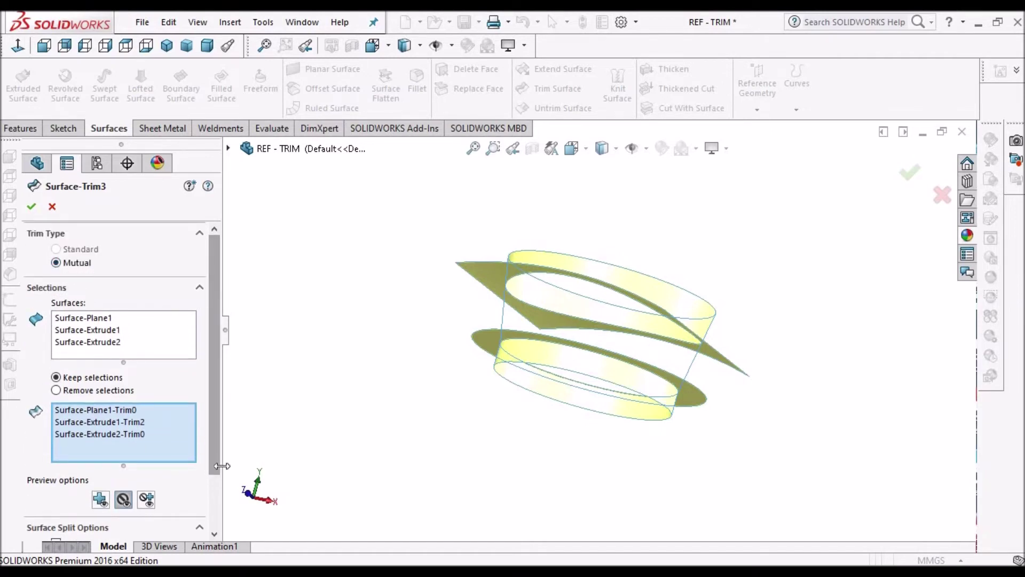
{"action": "scroll", "coordinate": [208, 531], "scroll_direction": "down", "scroll_amount": 3}
{"action": "scroll", "coordinate": [149, 343], "scroll_direction": "up", "scroll_amount": 3}
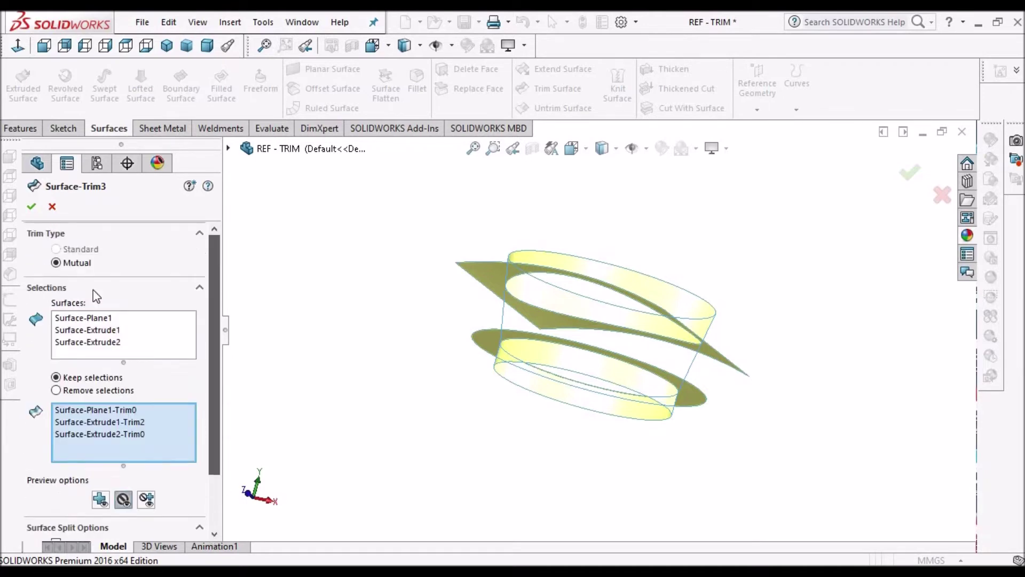
{"action": "left_click", "coordinate": [31, 210]}
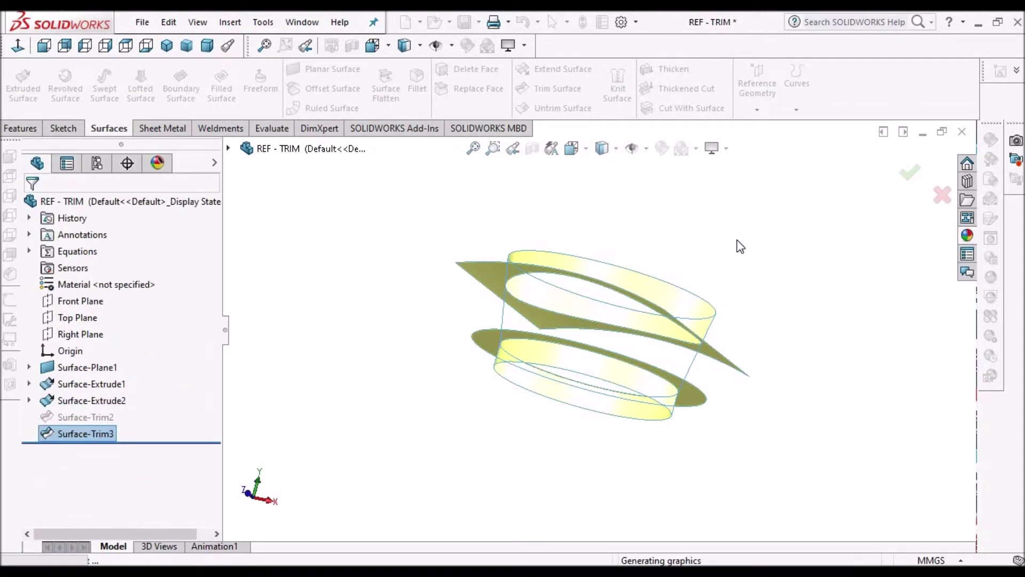
Examine the trimmed solid's interior in a Front Plane section view, then close the section view
{"action": "left_click", "coordinate": [532, 151]}
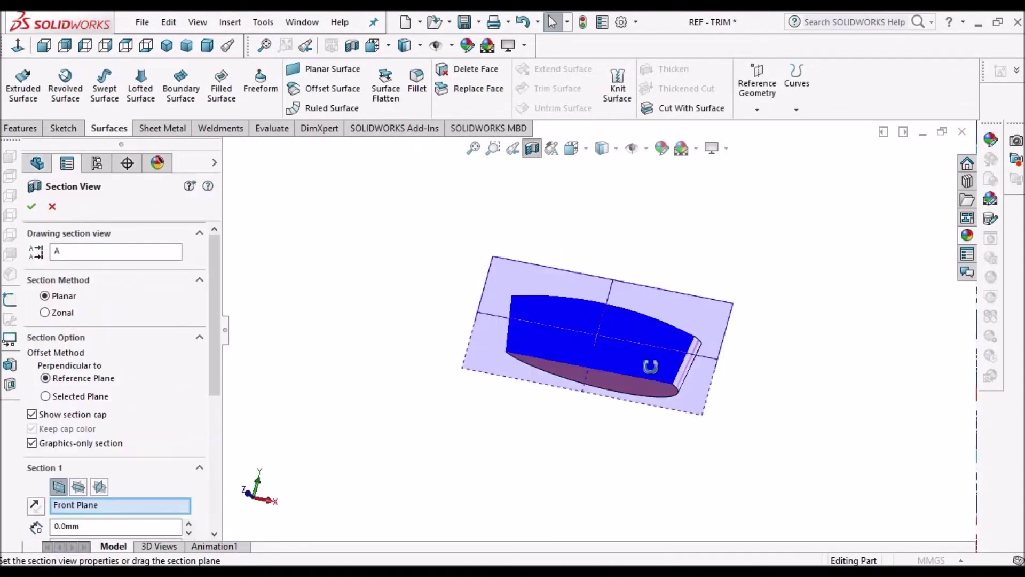
{"action": "middle_click_drag", "start_coordinate": [673, 416], "coordinate": [705, 393]}
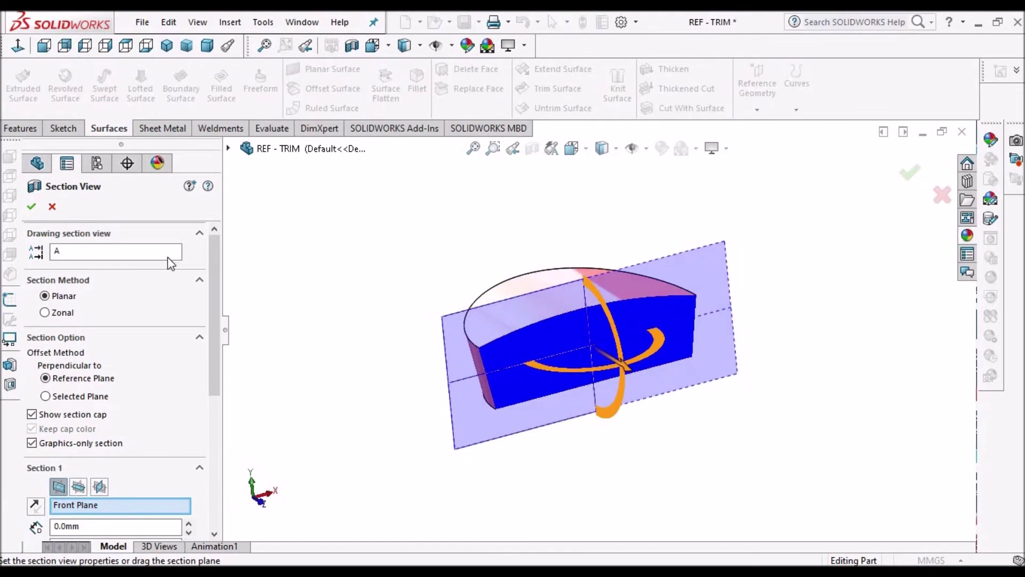
{"action": "left_click", "coordinate": [51, 206]}
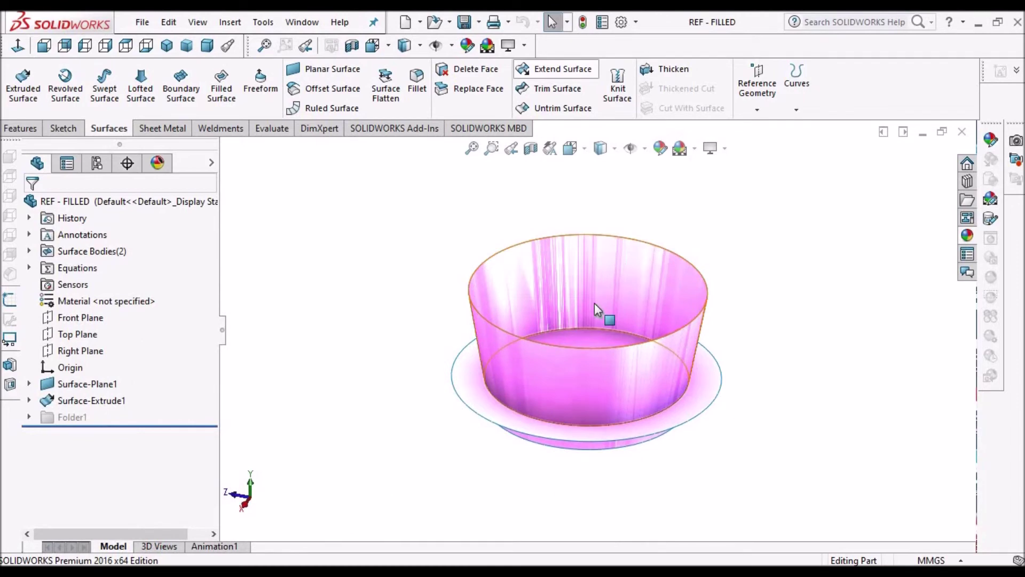
In REF - FILLED, set up a mutual Trim Surface between the tapered wall and the flat plane surface
{"action": "middle_click_drag", "start_coordinate": [693, 288], "coordinate": [687, 299]}
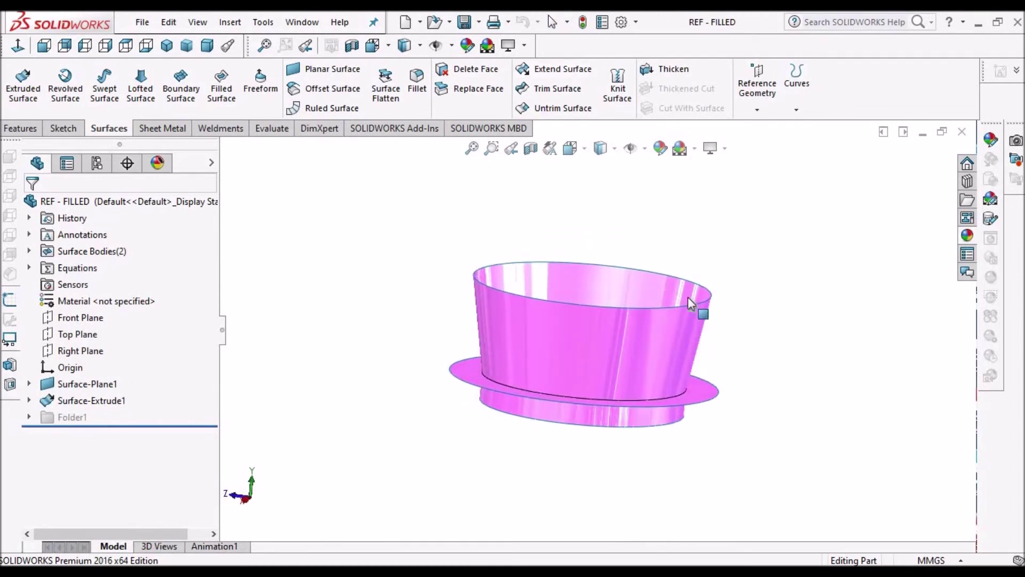
{"action": "left_click", "coordinate": [549, 95]}
{"action": "left_click", "coordinate": [549, 90]}
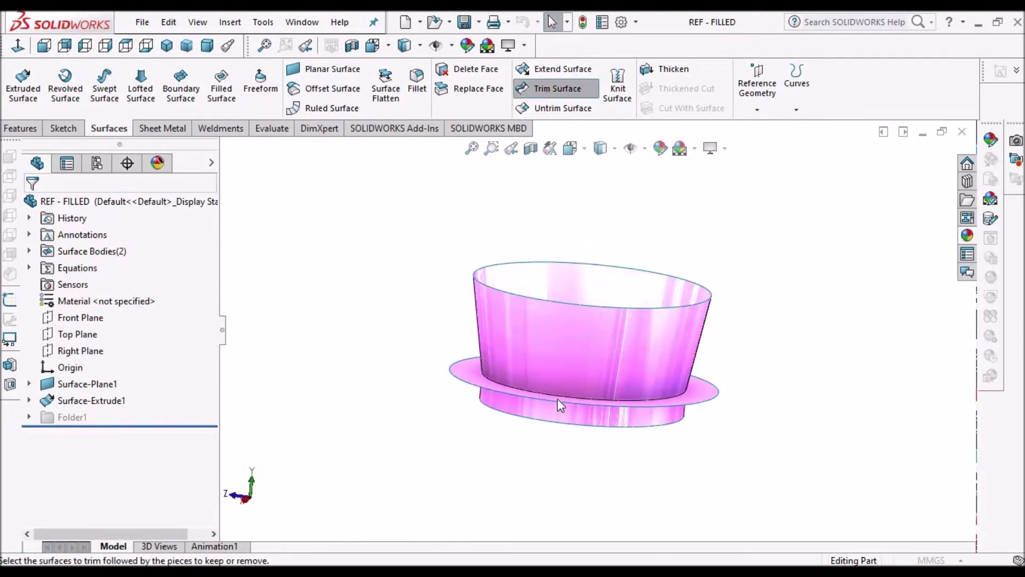
{"action": "mouse_move", "coordinate": [638, 331]}
{"action": "middle_mouse_down"}
{"action": "mouse_move", "coordinate": [637, 417]}
{"action": "mouse_move", "coordinate": [636, 346]}
{"action": "middle_mouse_up"}
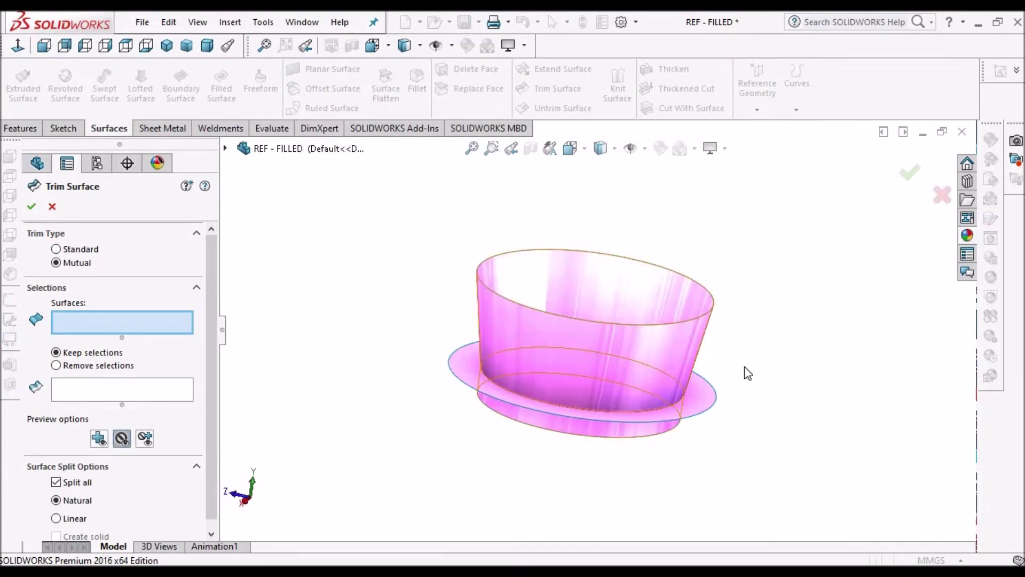
{"action": "left_click", "coordinate": [570, 377]}
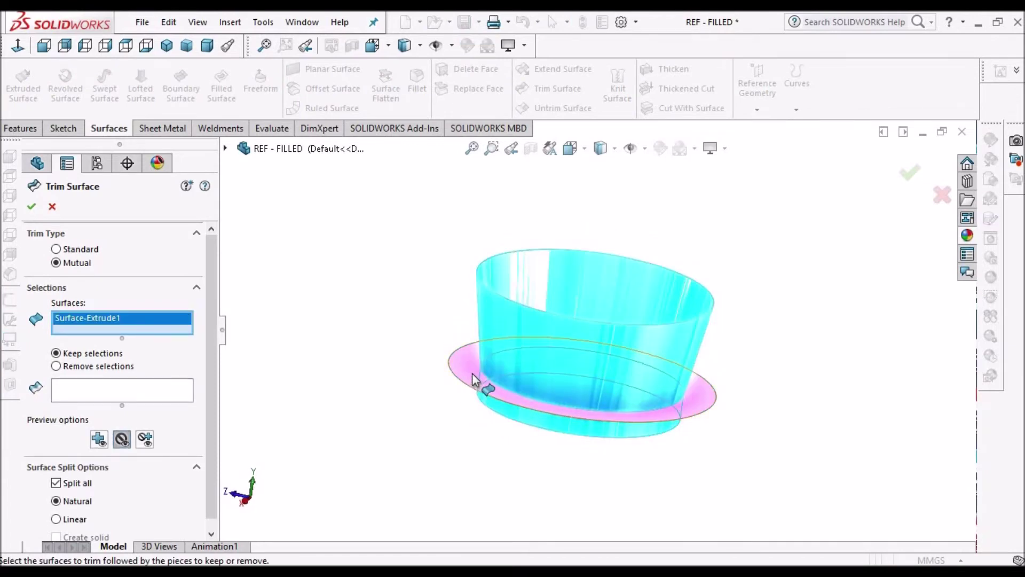
{"action": "left_click", "coordinate": [472, 372]}
{"action": "middle_click_drag", "start_coordinate": [476, 373], "coordinate": [431, 421]}
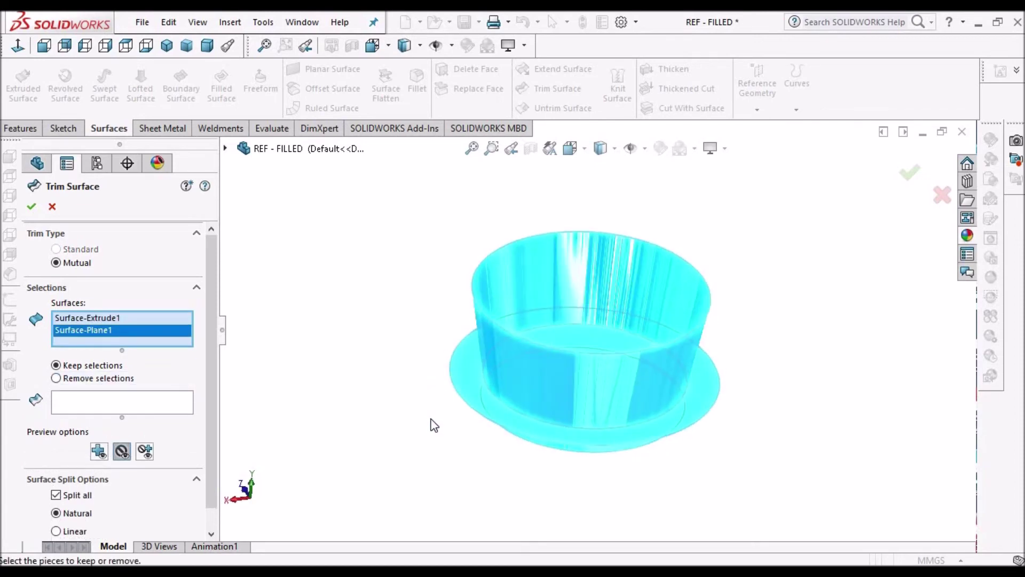
Keep the wall above the flat surface and the disc inside the wall, and complete the mutual trim
{"action": "left_click", "coordinate": [73, 400]}
{"action": "left_click", "coordinate": [629, 389]}
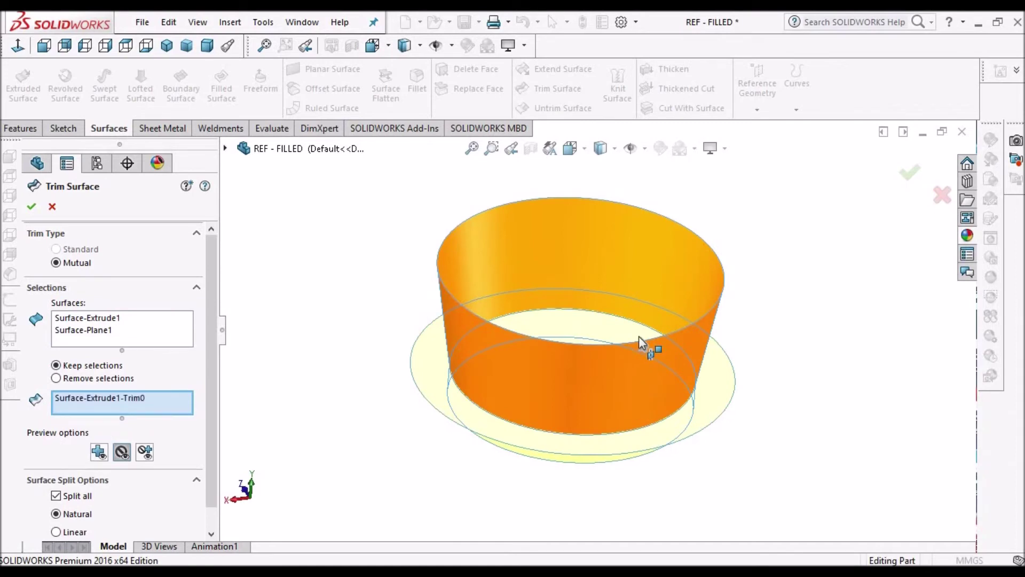
{"action": "middle_click_drag", "start_coordinate": [710, 323], "coordinate": [629, 362]}
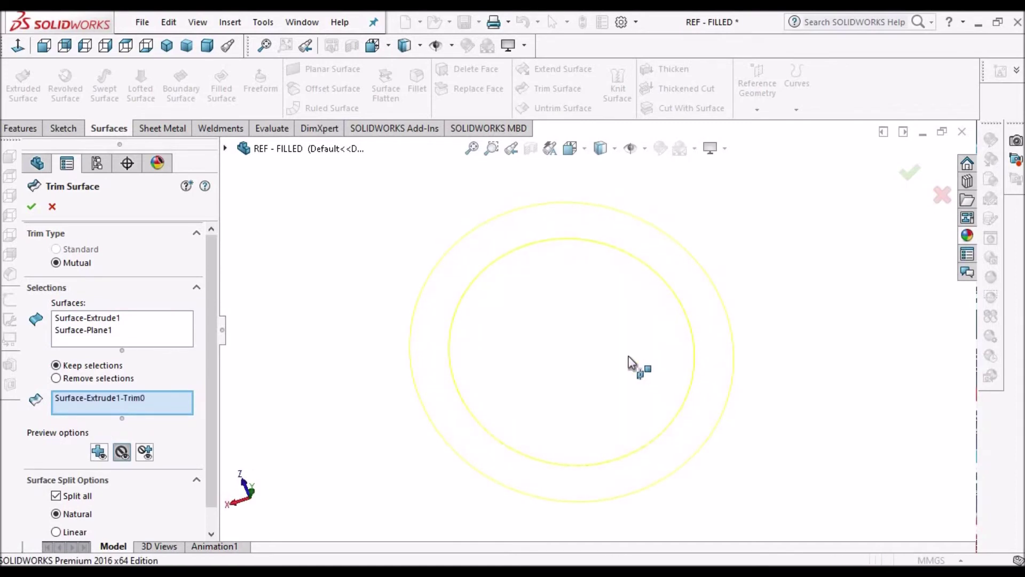
{"action": "left_click", "coordinate": [598, 318]}
{"action": "middle_click_drag", "start_coordinate": [613, 380], "coordinate": [678, 287]}
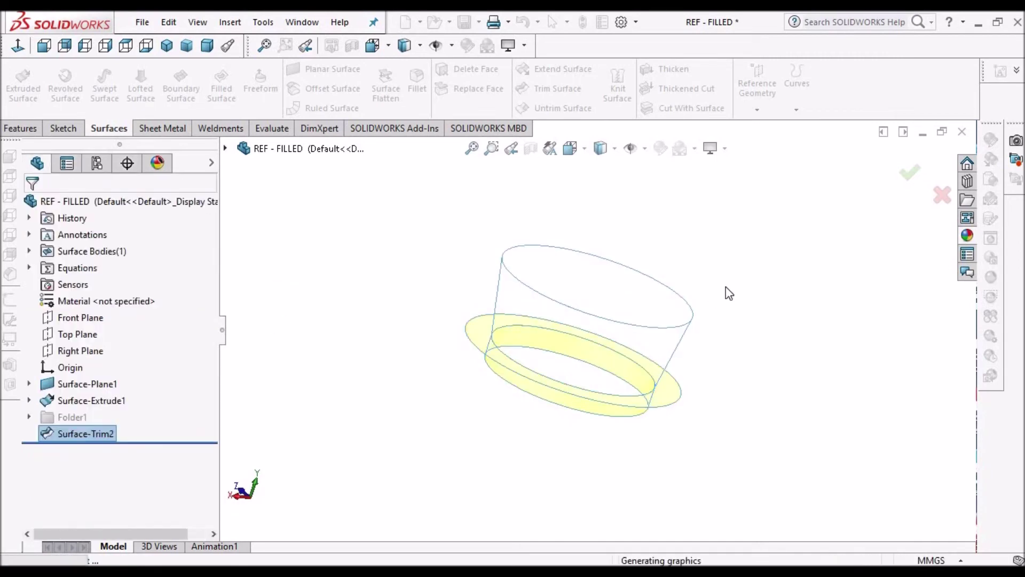
Create a Filled Surface on the wall's open upper edge with Contact curvature and Merge result off
{"action": "scroll", "coordinate": [630, 331], "scroll_direction": "down", "scroll_amount": 1}
{"action": "middle_click_drag", "start_coordinate": [610, 344], "coordinate": [586, 342]}
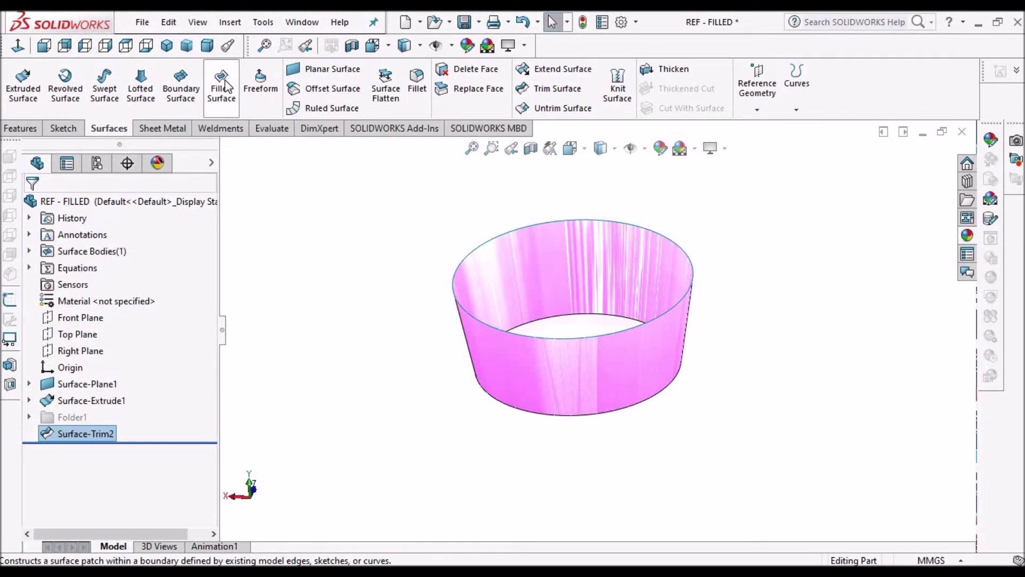
{"action": "left_click", "coordinate": [226, 87]}
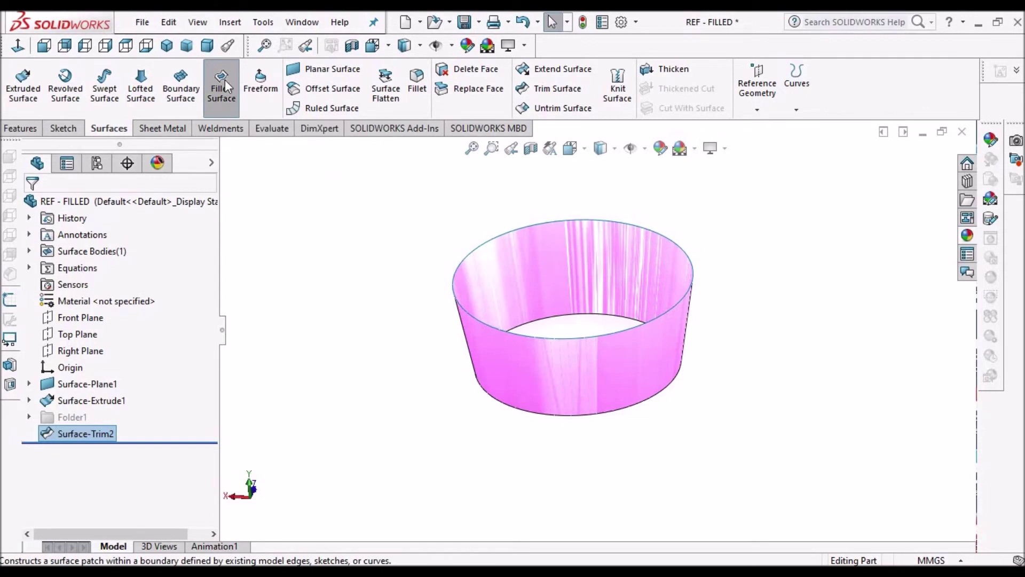
{"action": "left_click", "coordinate": [555, 226]}
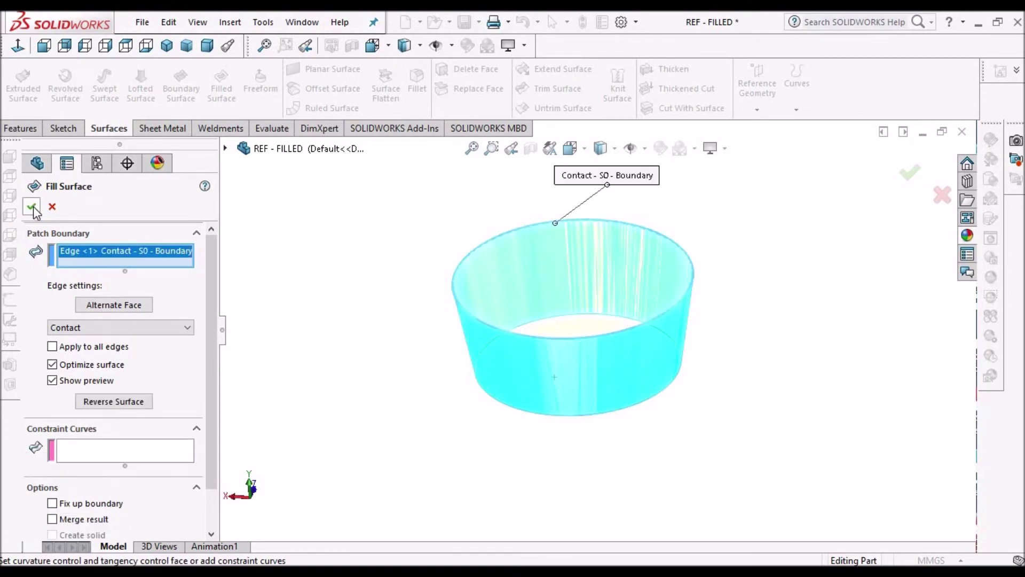
{"action": "left_click", "coordinate": [33, 208]}
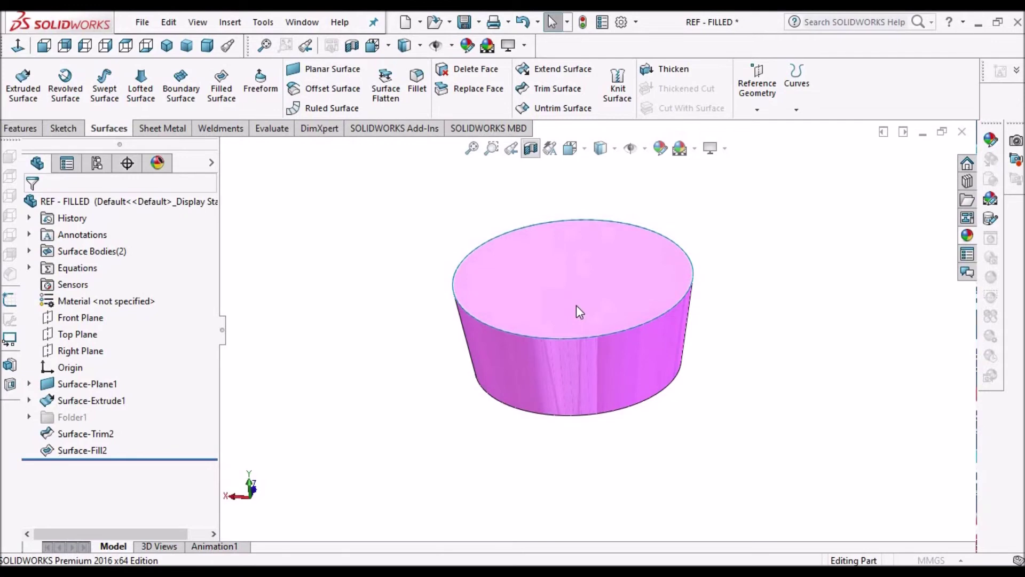
Examine the filled body's interior in a Front Plane section view, then close the section view
{"action": "middle_click_drag", "start_coordinate": [721, 224], "coordinate": [622, 287]}
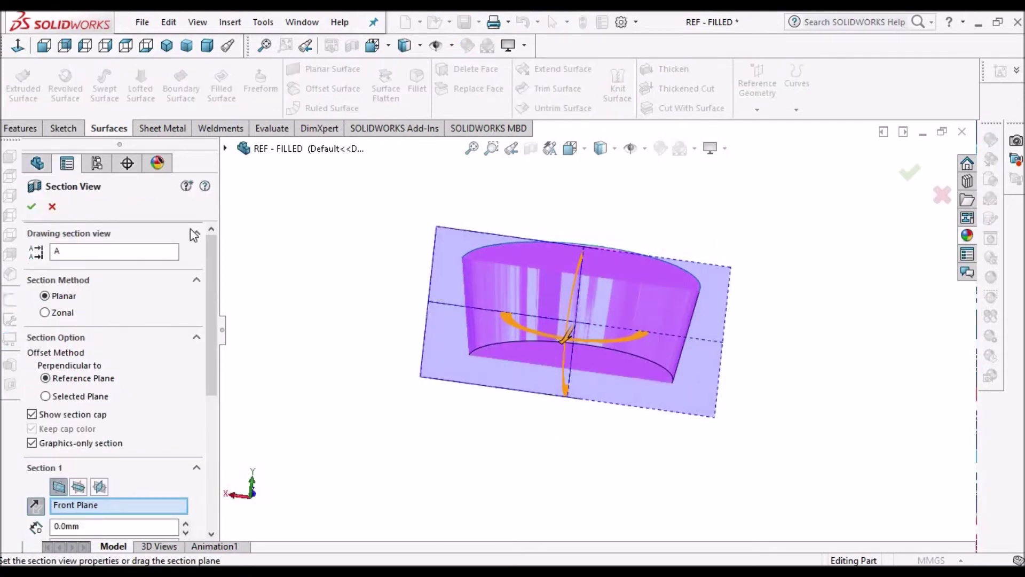
{"action": "left_click", "coordinate": [53, 207]}
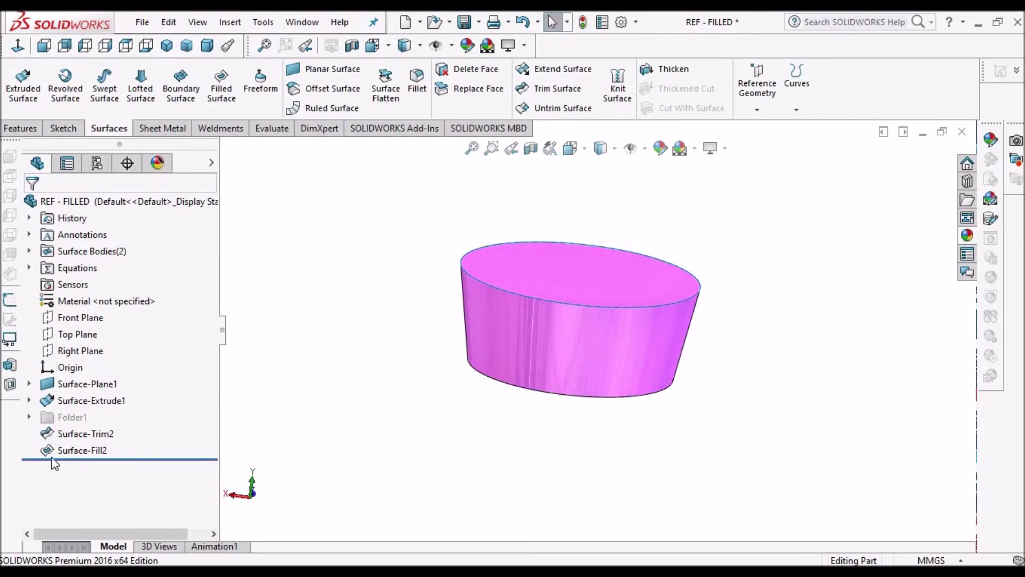
Edit the Filled Surface on the wall's upper opening to use Merge result and Create solid
{"action": "right_click", "coordinate": [59, 450]}
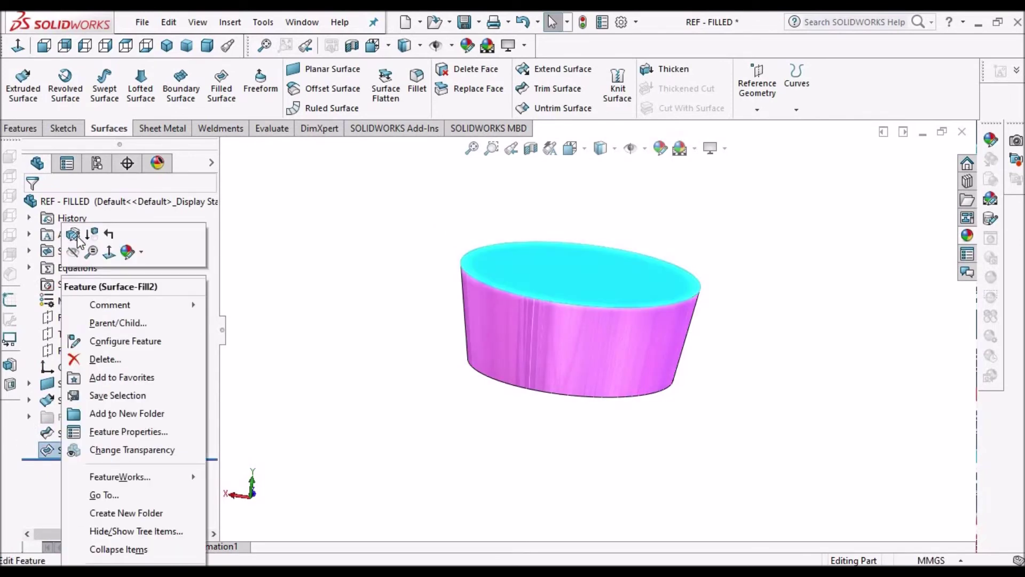
{"action": "left_click", "coordinate": [75, 235]}
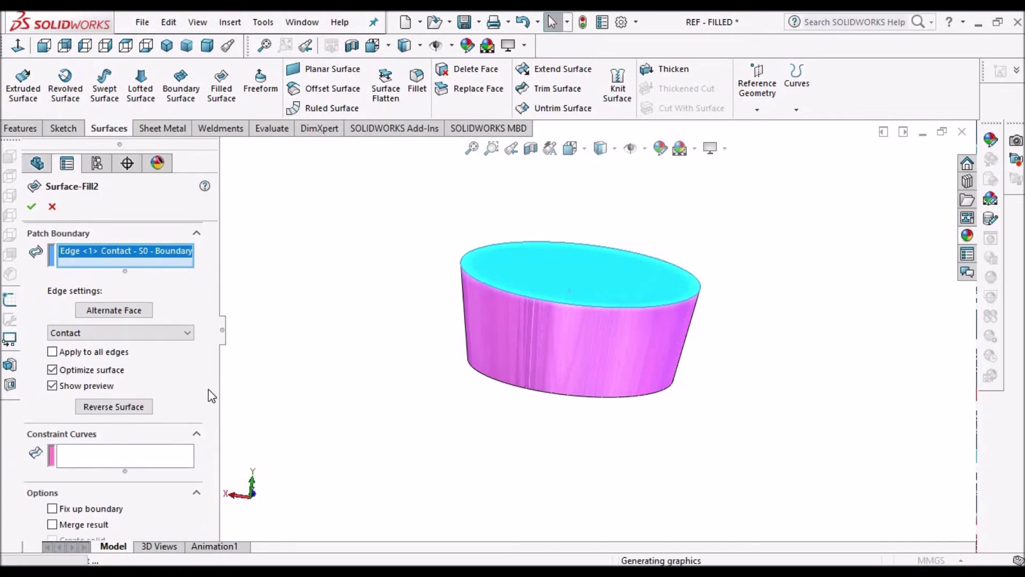
{"action": "scroll", "coordinate": [205, 467], "scroll_direction": "down", "scroll_amount": 2}
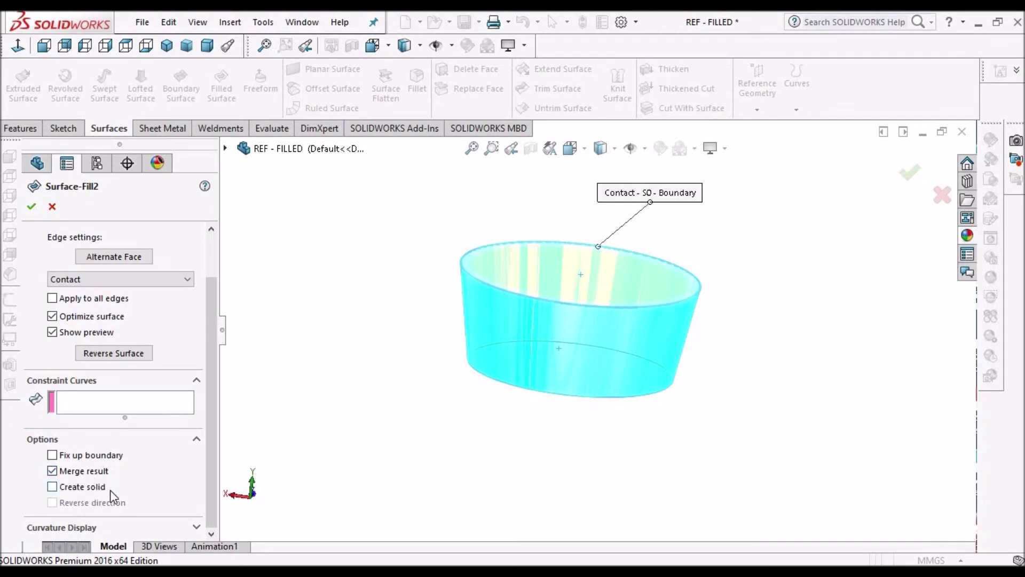
{"action": "left_click", "coordinate": [53, 487]}
{"action": "left_click", "coordinate": [31, 208]}
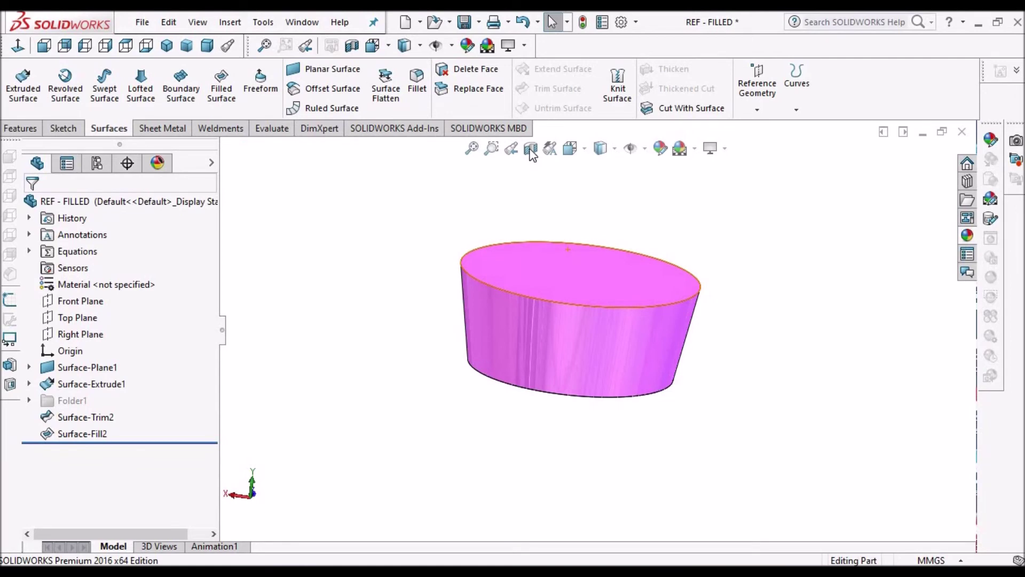
Check the filled part's cross-section again on the Front Plane from an orbited angle, then close the section view
{"action": "left_click", "coordinate": [530, 150]}
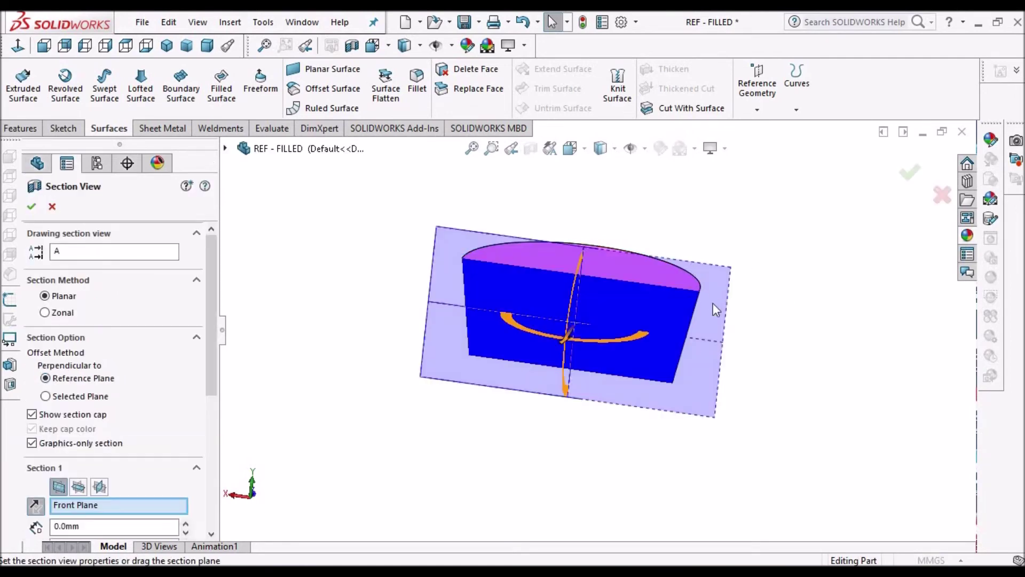
{"action": "middle_click_drag", "start_coordinate": [614, 279], "coordinate": [534, 374]}
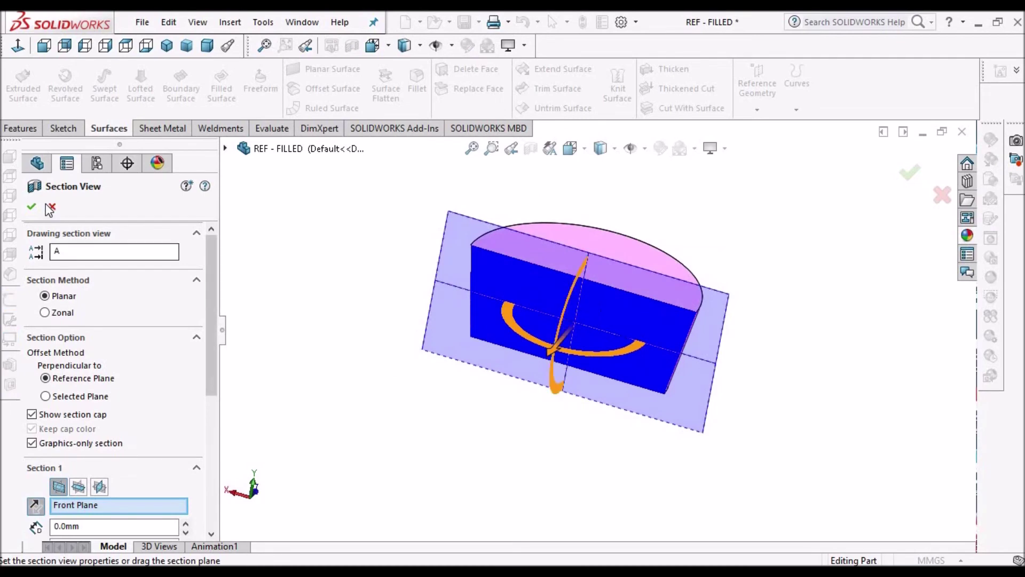
{"action": "left_click", "coordinate": [942, 195]}
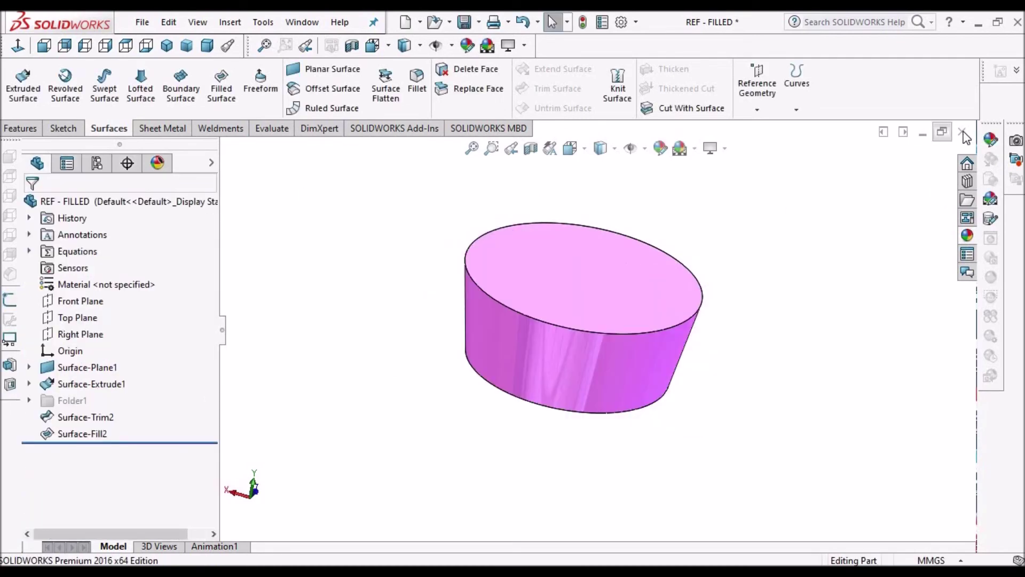
Close the REF - FILLED part and bring up the REF - Boundary Surfce part
{"action": "left_click", "coordinate": [961, 131]}
{"action": "left_click", "coordinate": [478, 319]}
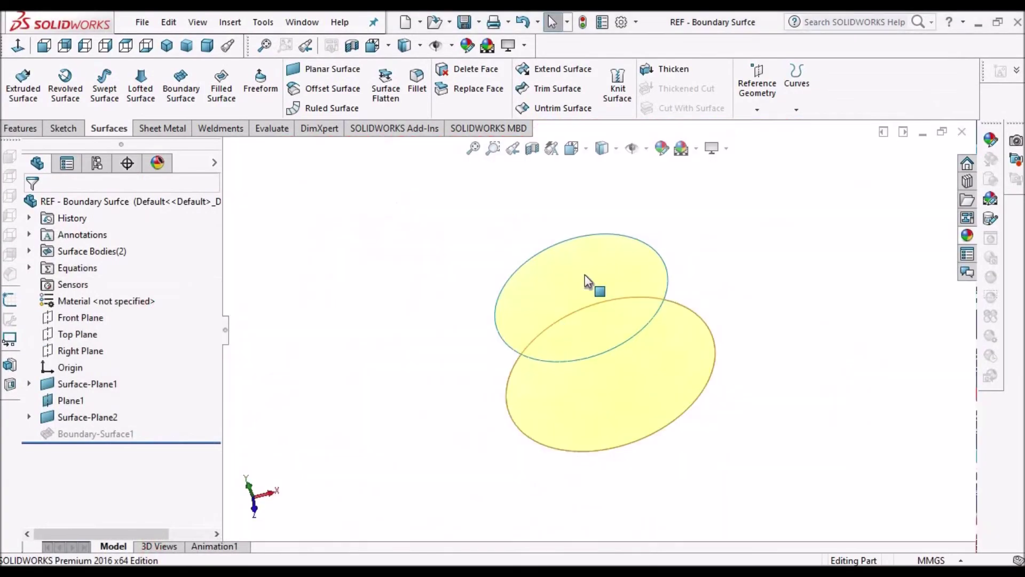
{"action": "left_click", "coordinate": [613, 342]}
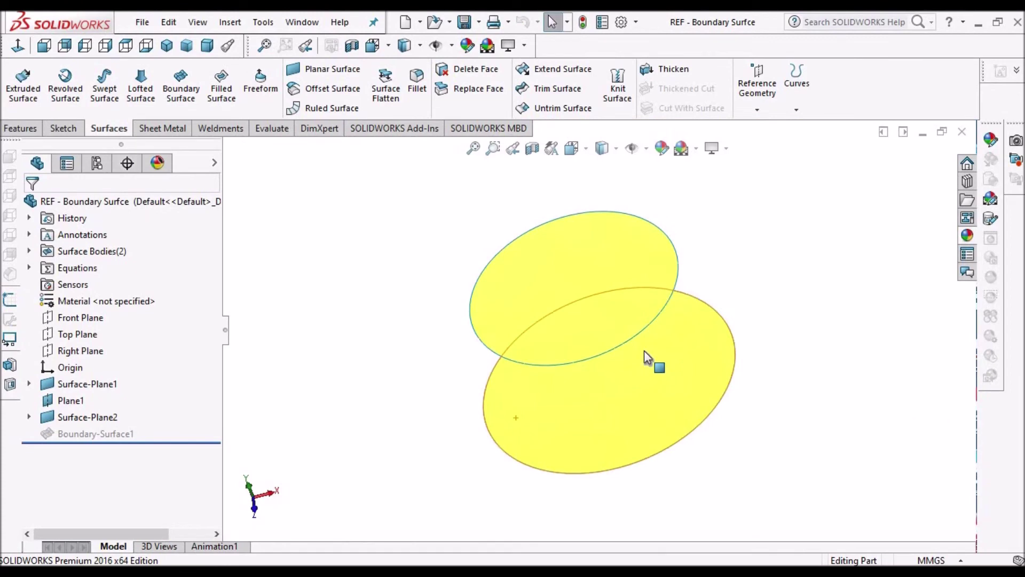
Create a Boundary Surface between the edges of the upper and lower discs as Direction 1 curves, with tangency None
{"action": "middle_click_drag", "start_coordinate": [645, 352], "coordinate": [652, 308]}
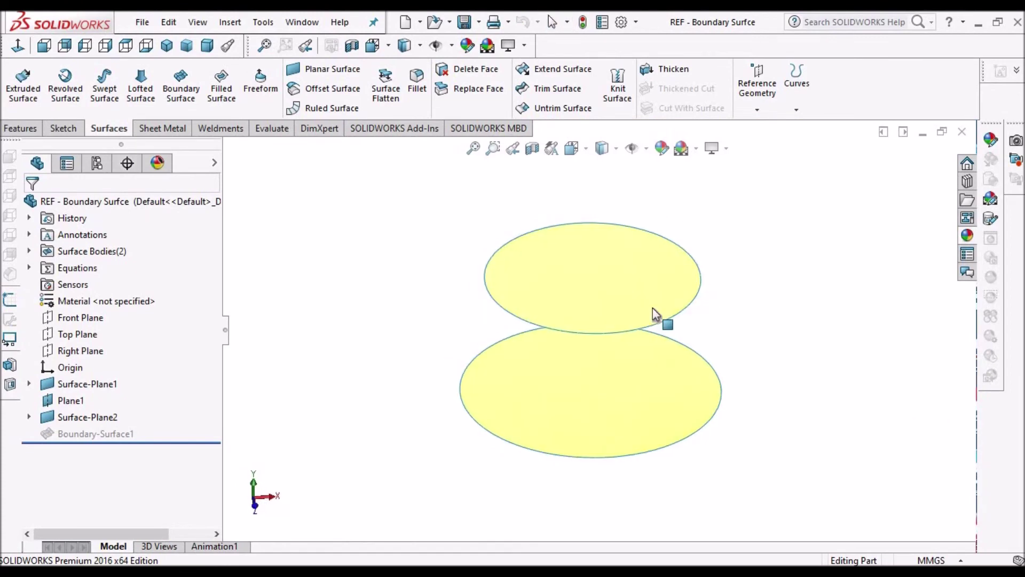
{"action": "left_click", "coordinate": [614, 389]}
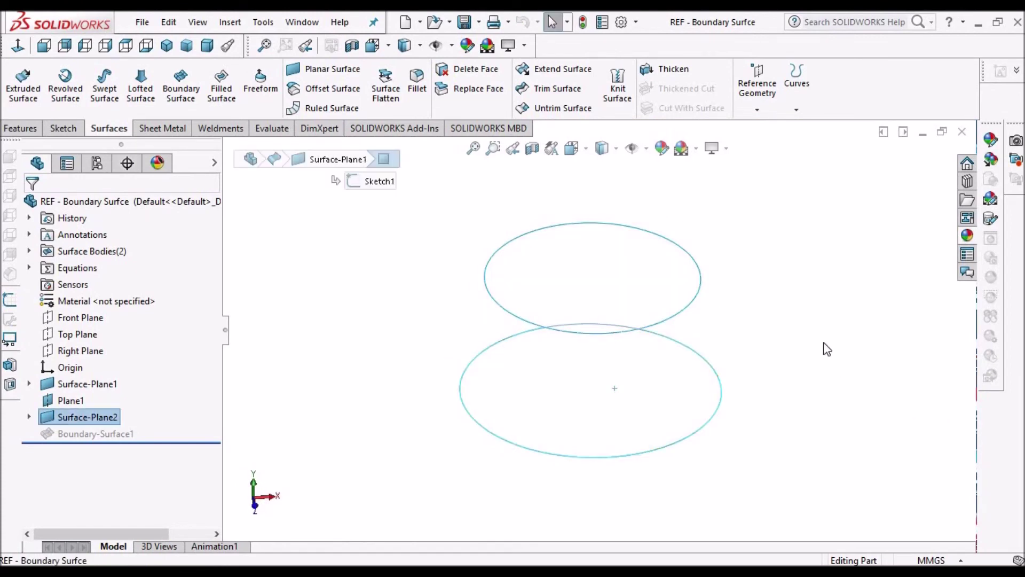
{"action": "left_click", "coordinate": [802, 413]}
{"action": "middle_click_drag", "start_coordinate": [706, 366], "coordinate": [769, 357]}
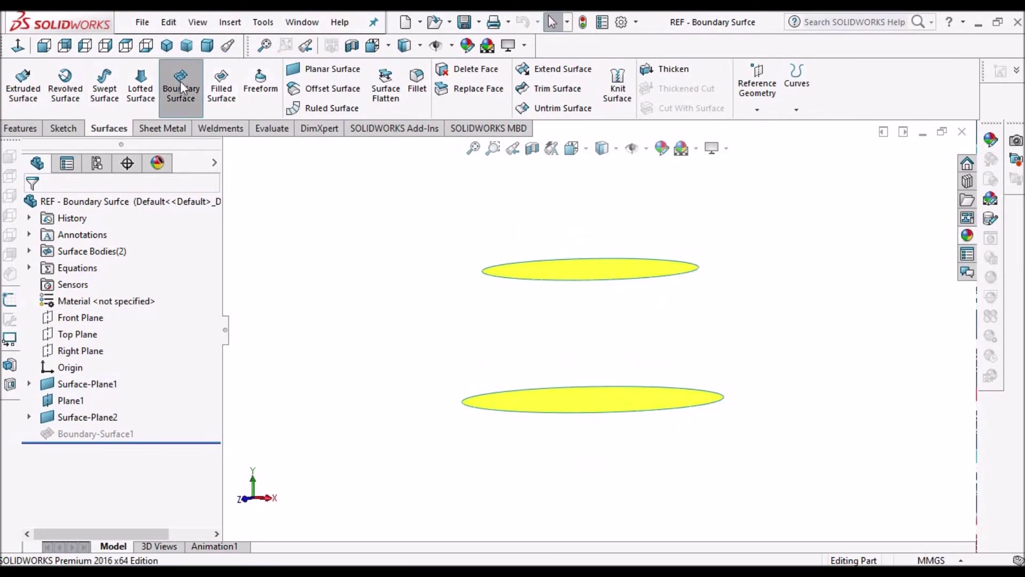
{"action": "left_click", "coordinate": [549, 278]}
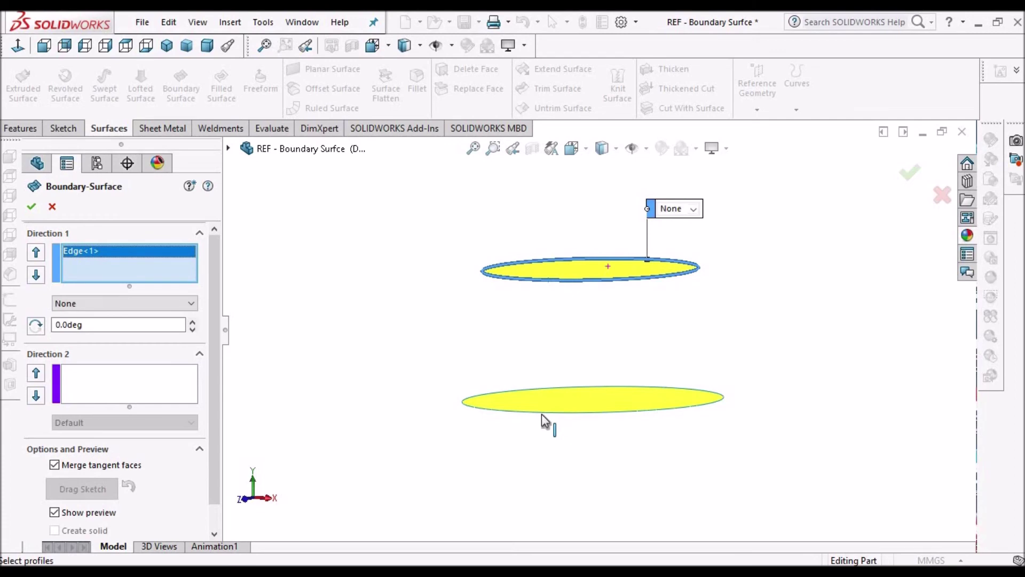
{"action": "left_click", "coordinate": [541, 415]}
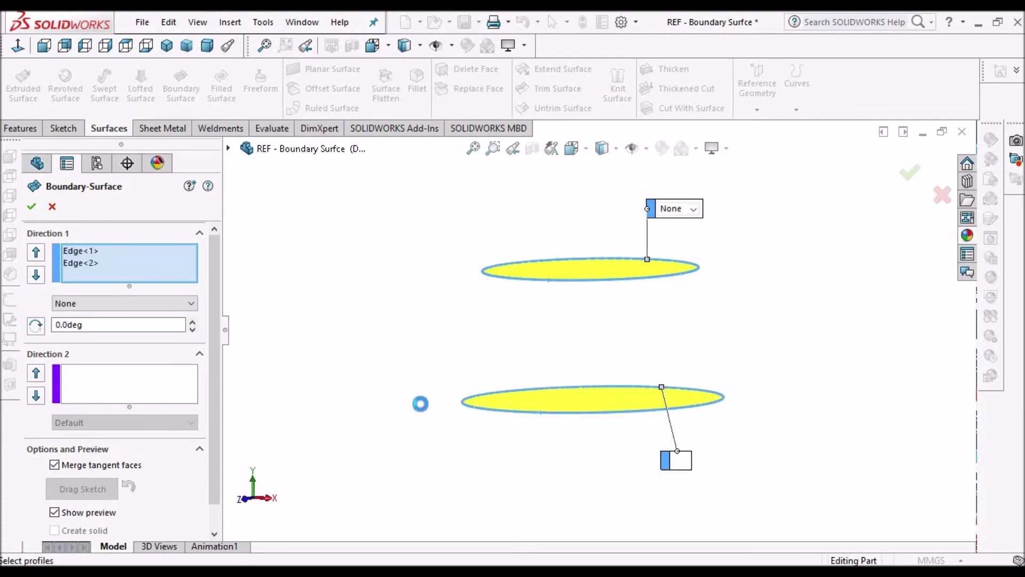
{"action": "left_click", "coordinate": [32, 207]}
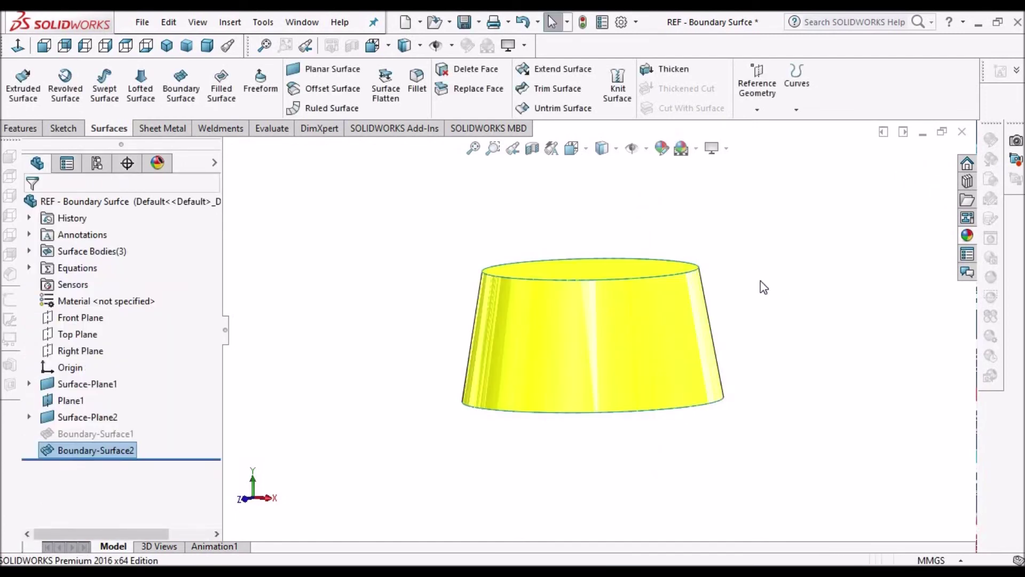
Examine the interior enclosed by the boundary surface and two discs in a section view, then close the section view
{"action": "left_click", "coordinate": [531, 149]}
{"action": "mouse_move", "coordinate": [704, 319]}
{"action": "middle_mouse_down"}
{"action": "mouse_move", "coordinate": [694, 347]}
{"action": "mouse_move", "coordinate": [708, 299]}
{"action": "middle_mouse_up"}
{"action": "left_click", "coordinate": [54, 207]}
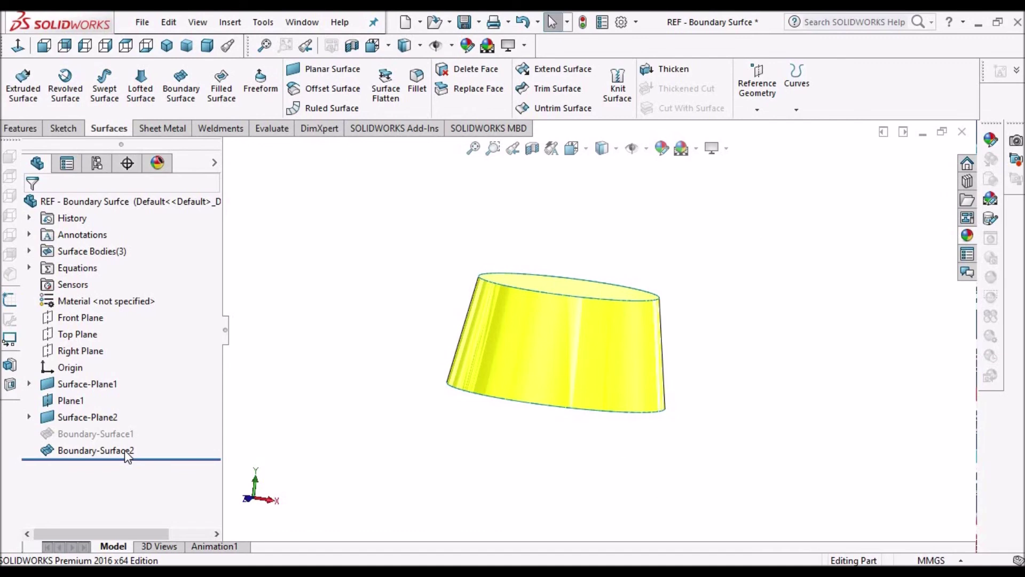
Edit the new Boundary Surface between the discs to use Create solid
{"action": "right_click", "coordinate": [124, 449]}
{"action": "left_click", "coordinate": [136, 235]}
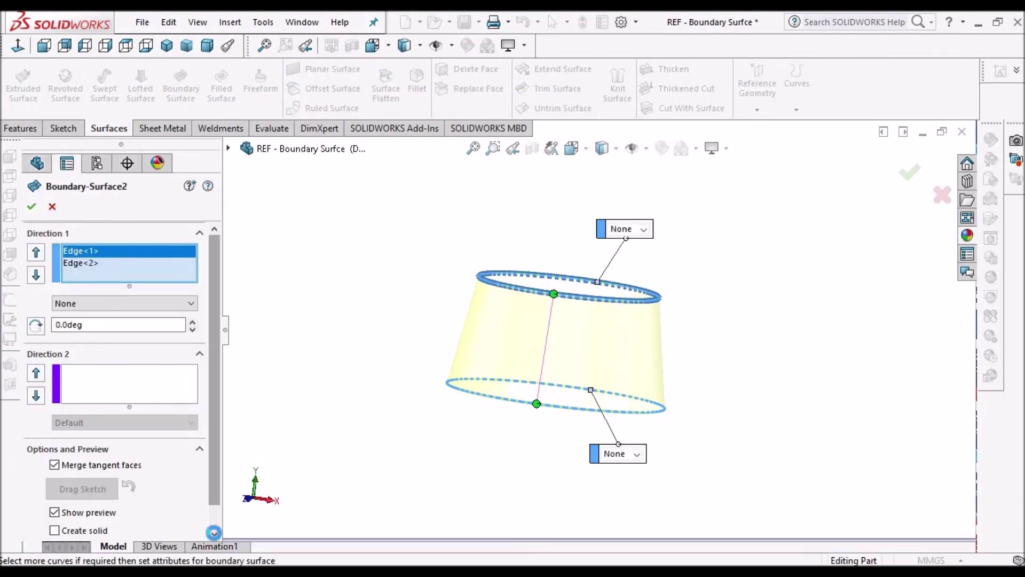
{"action": "scroll", "coordinate": [80, 502], "scroll_direction": "down", "scroll_amount": 1}
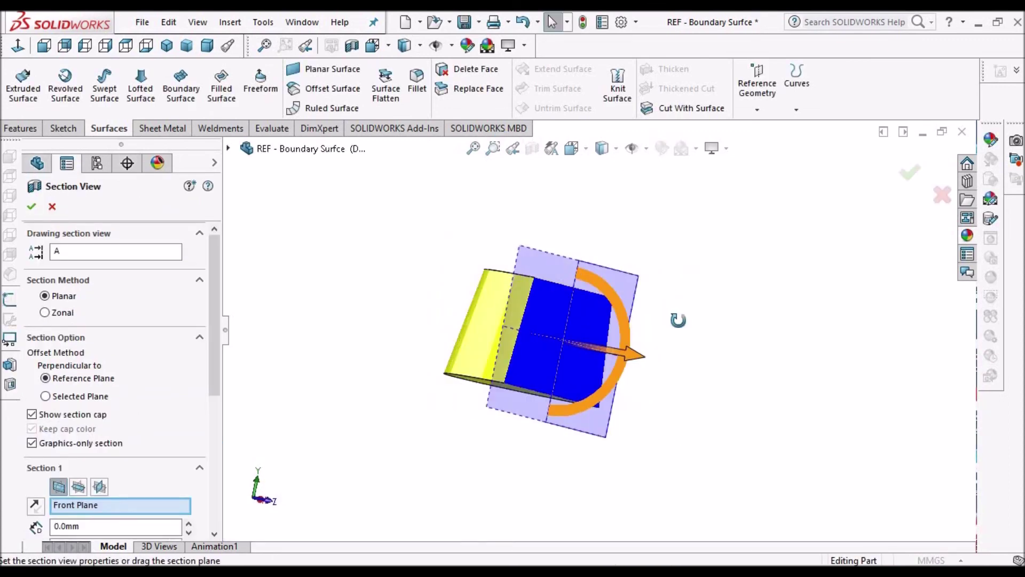
Examine the boundary-surface body's interior in a Front Plane section view
{"action": "middle_click_drag", "start_coordinate": [556, 265], "coordinate": [566, 431]}
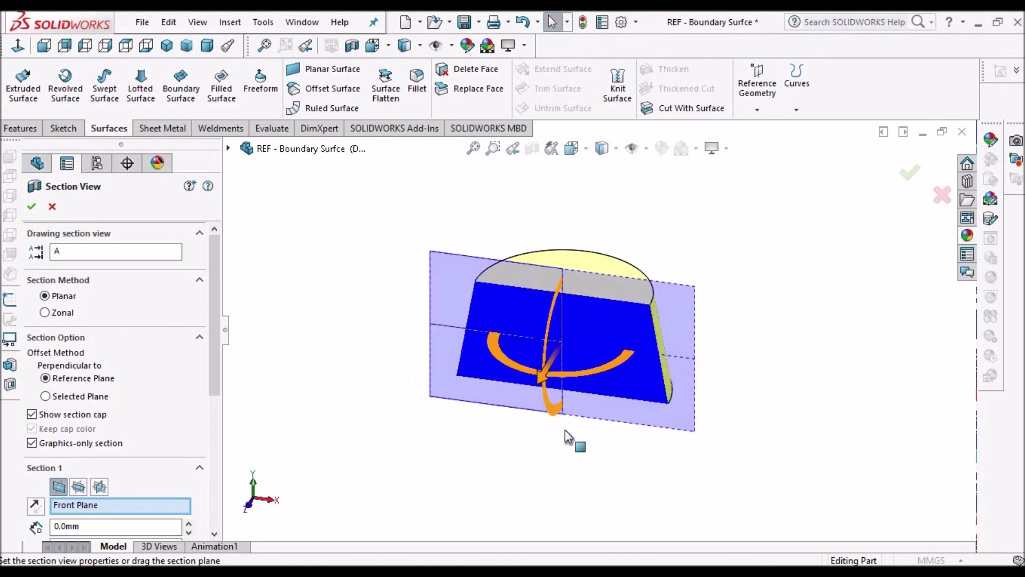